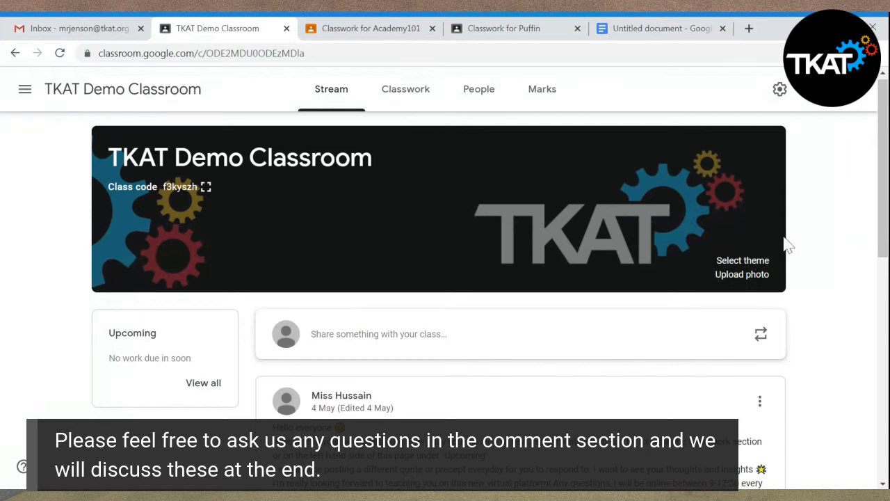
- Look over the TKAT Demo Classroom's Stream and Classwork pages, finishing on the Stream
left_click_drag(886, 238, 870, 229)
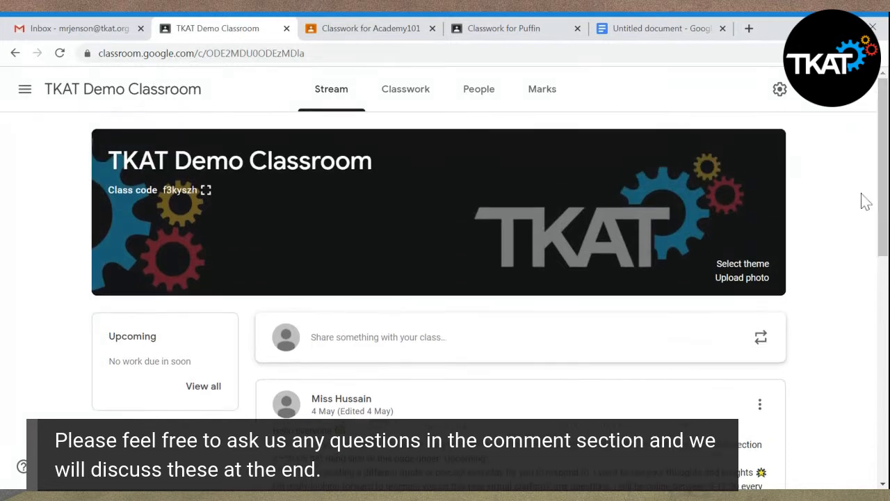
left_click(411, 106)
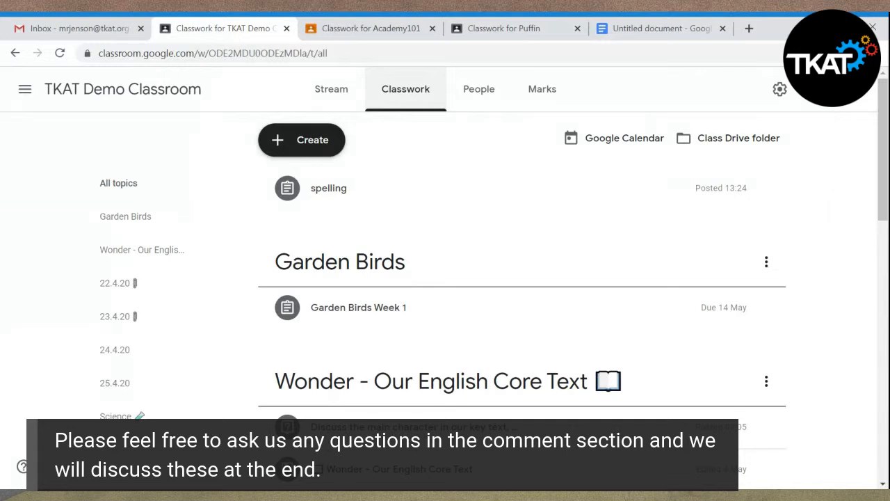
left_click(341, 101)
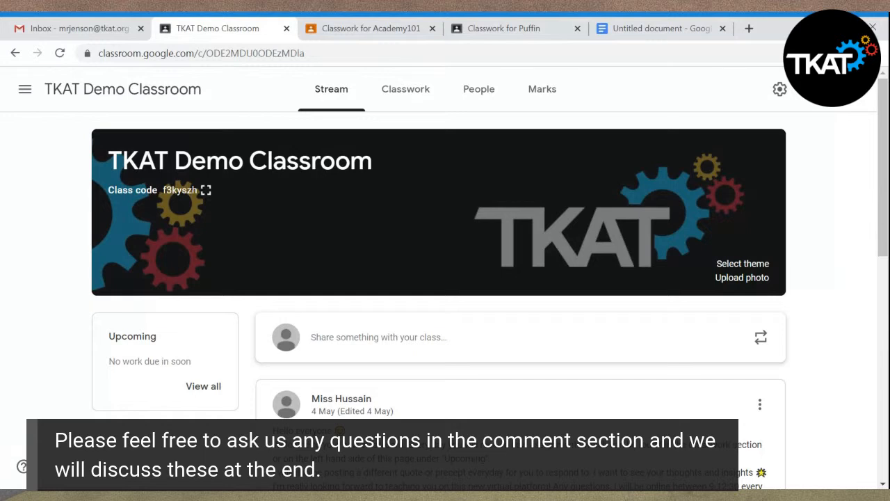
left_click(407, 99)
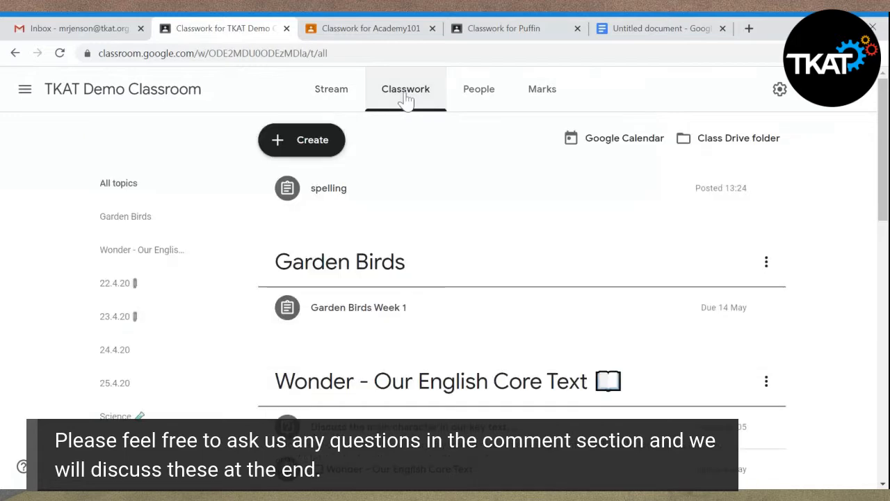
left_click(326, 95)
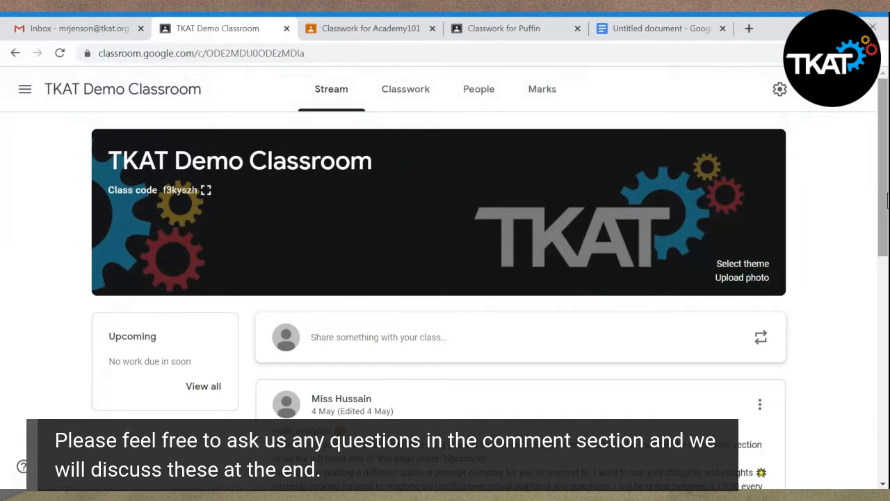
scroll(884, 195, "down", 2)
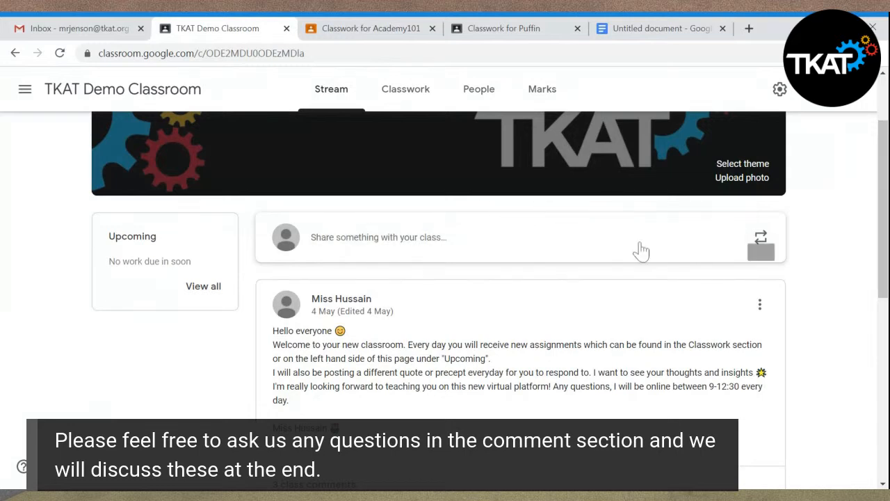
left_click(585, 254)
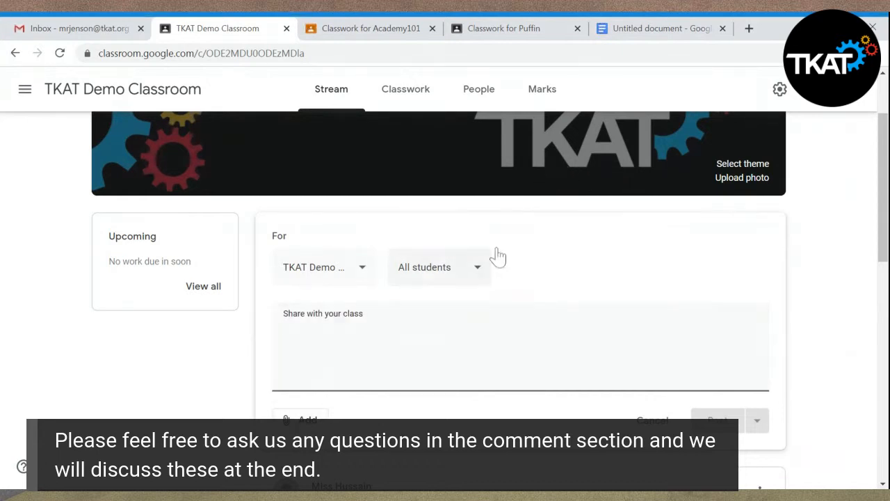
left_click(601, 160)
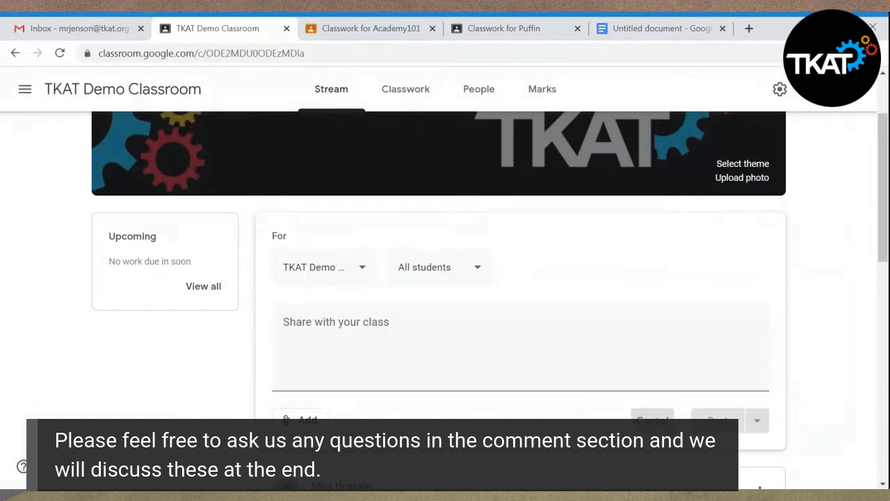
left_click(652, 418)
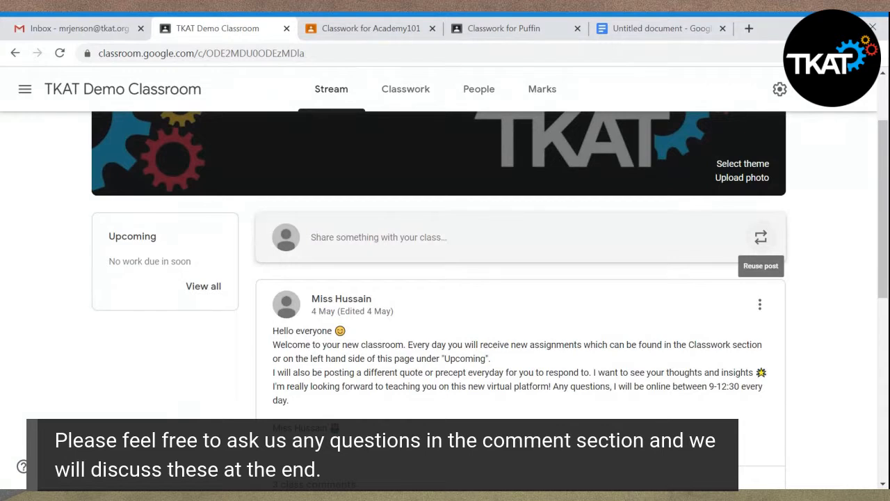
- Reuse the "STORIES FOR YOU" post from Academy101, with its promo video attachment, and post it to all students on the class stream
left_click(764, 247)
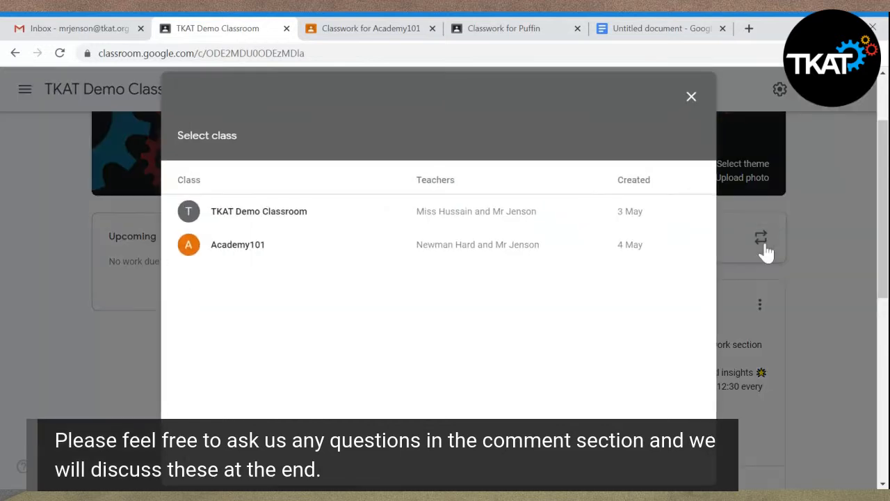
left_click(246, 256)
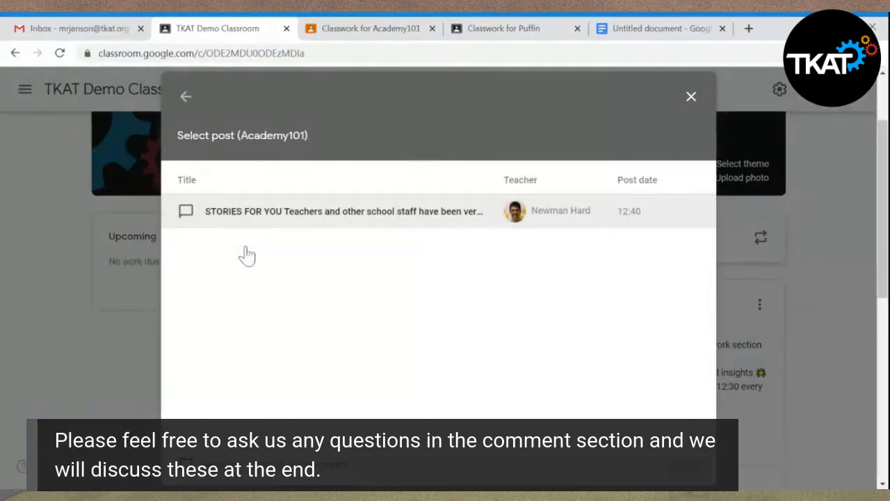
left_click(285, 221)
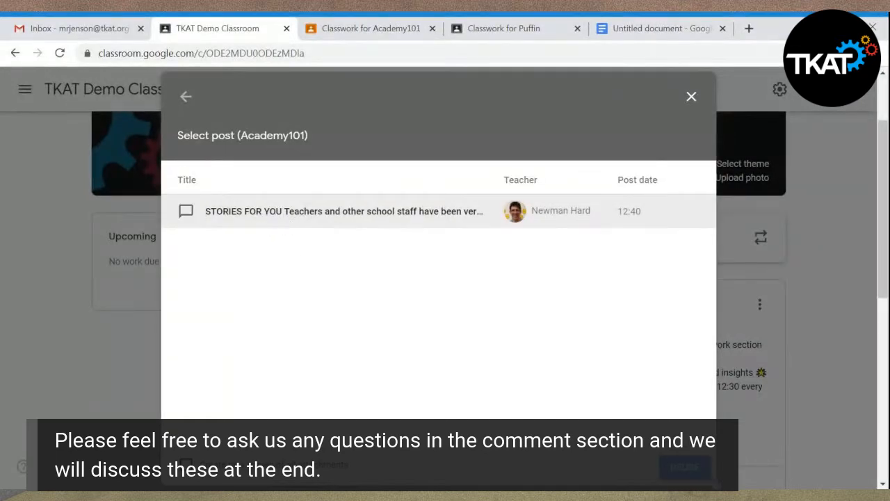
left_click(698, 475)
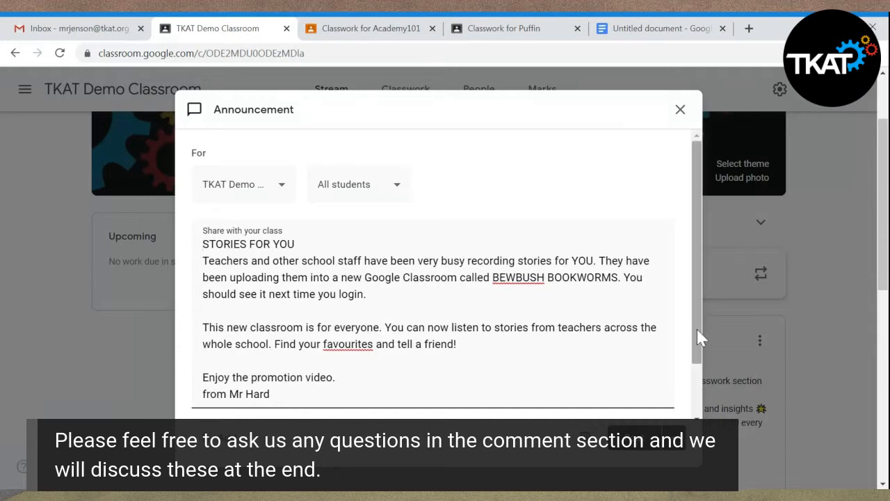
left_click_drag(696, 327, 703, 391)
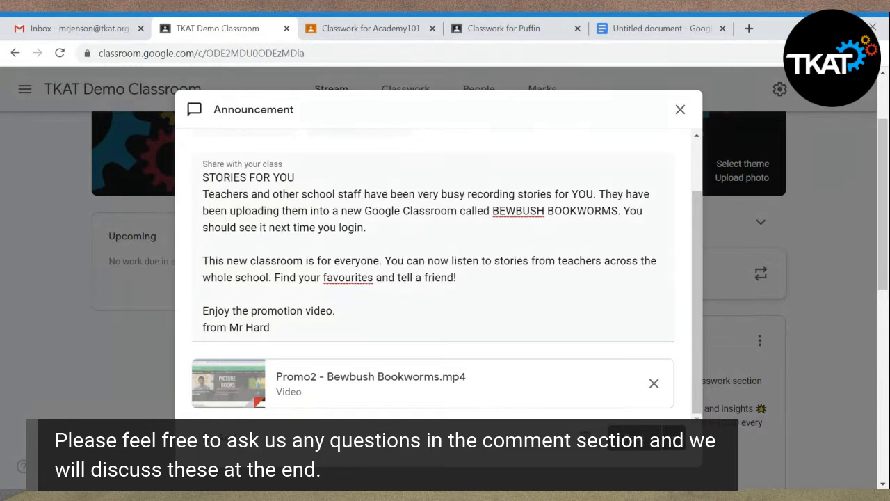
left_click(634, 438)
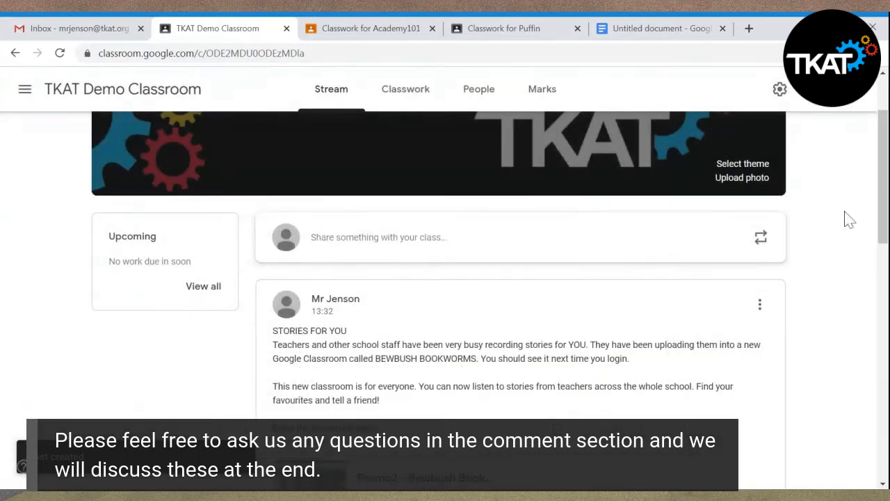
- Start a new stream announcement for all students with the text "I'm thinking of you all at this difficult time."
left_click_drag(885, 213, 889, 269)
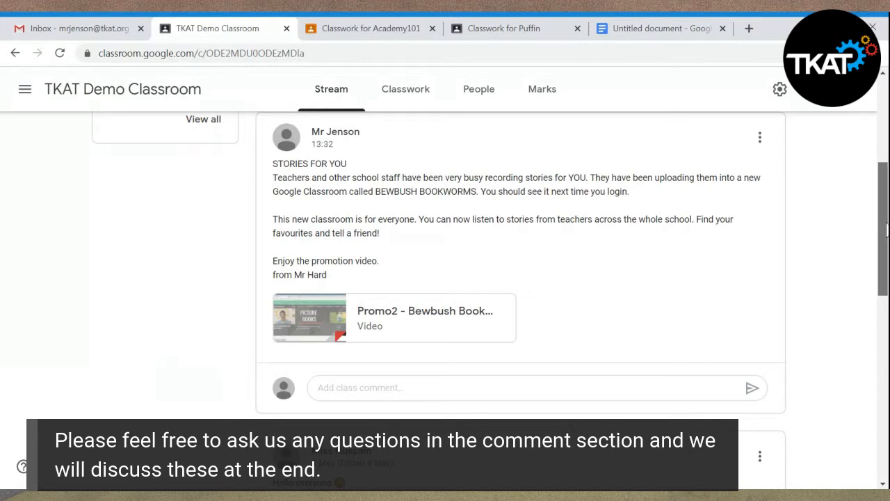
left_click_drag(887, 229, 873, 197)
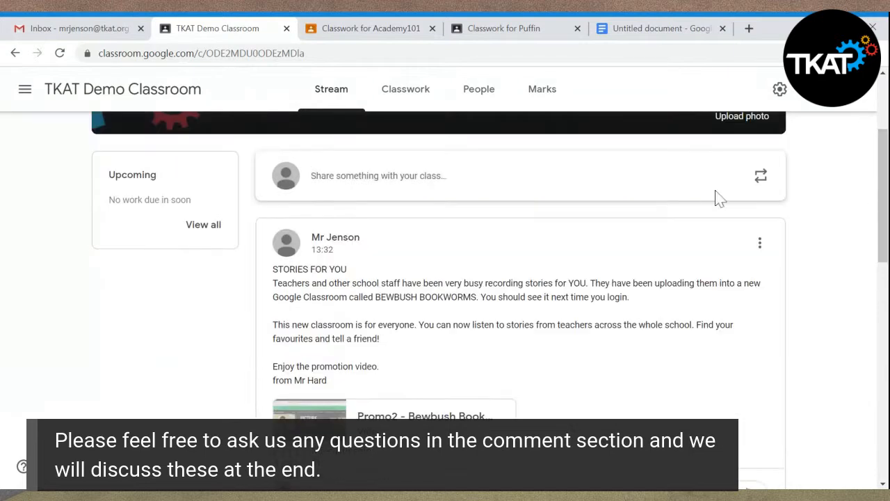
left_click(644, 181)
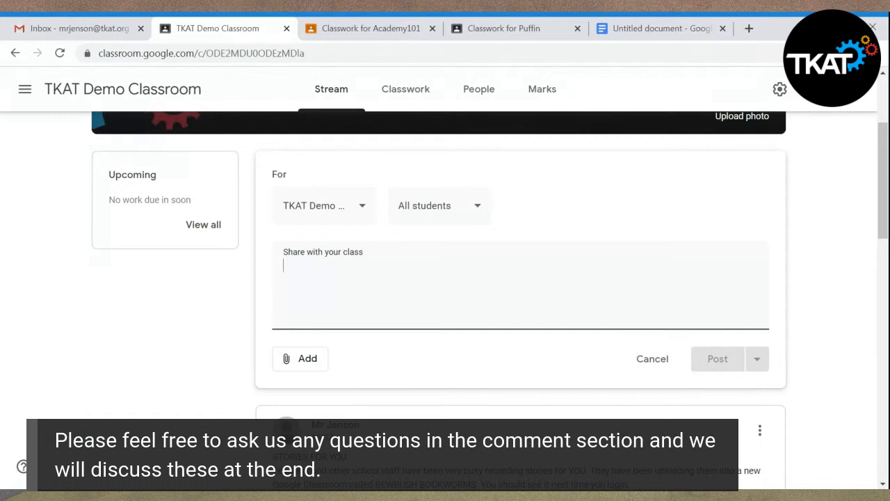
type("Im")
key("BackSpace")
key("BackSpace")
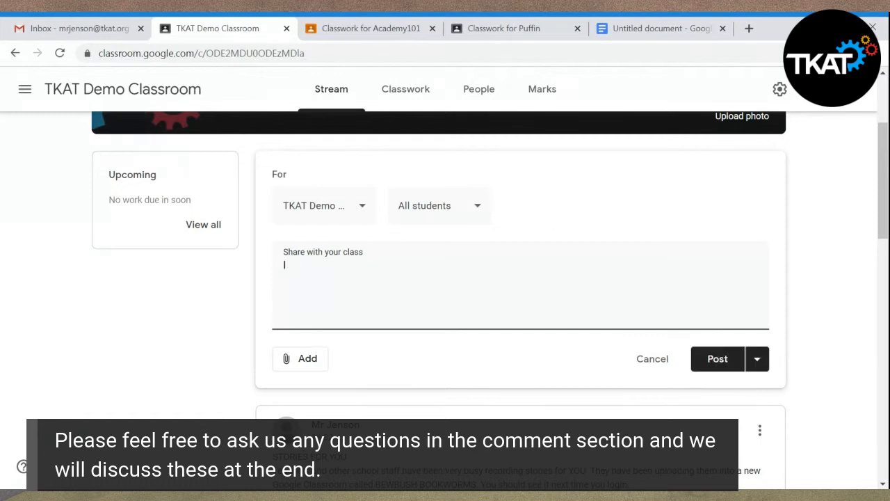
type("'m thinking of you")
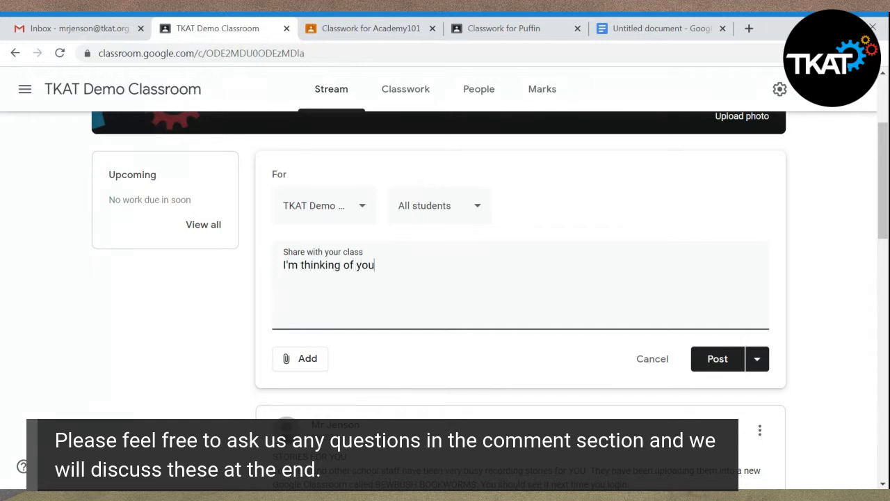
type(" all at this difficul")
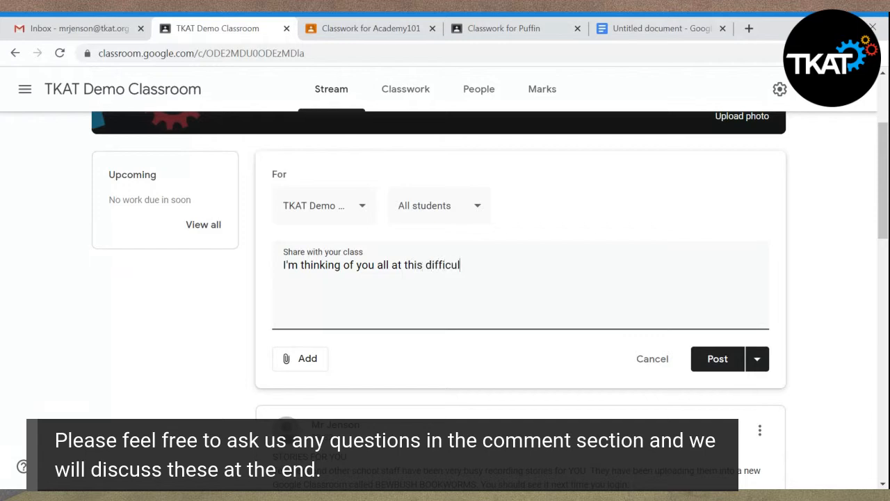
type("t time.")
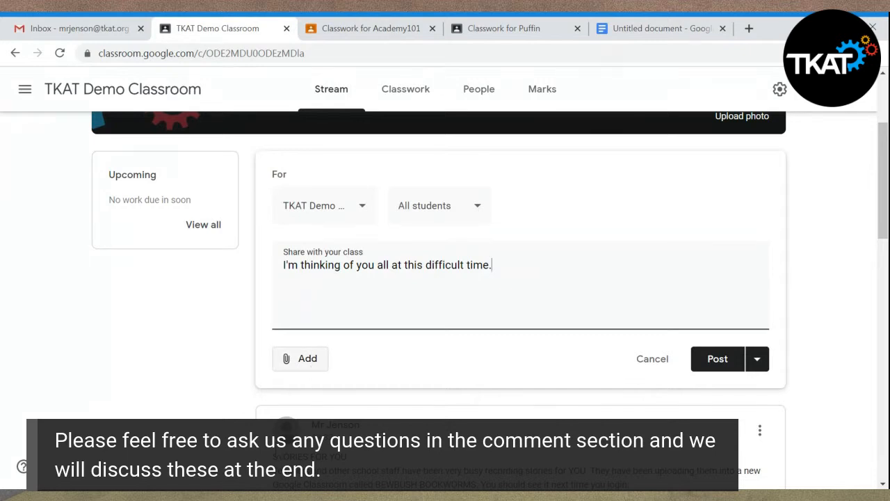
left_click(310, 368)
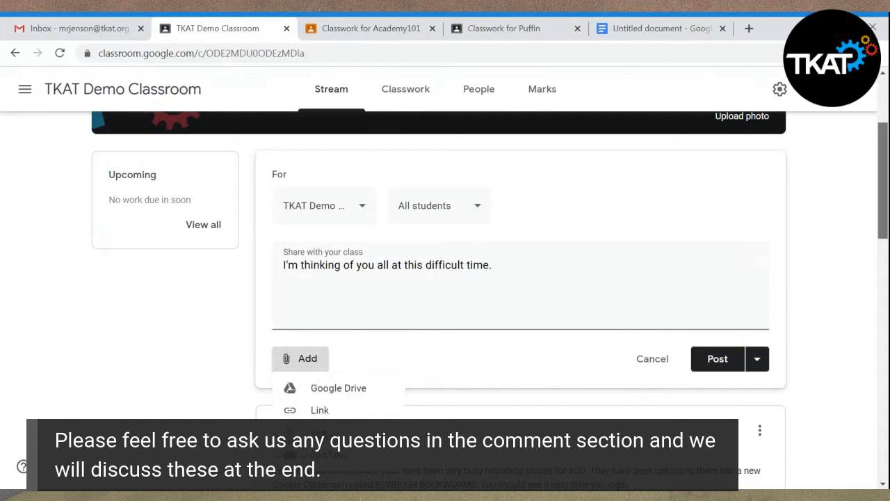
scroll(489, 299, "down", 3)
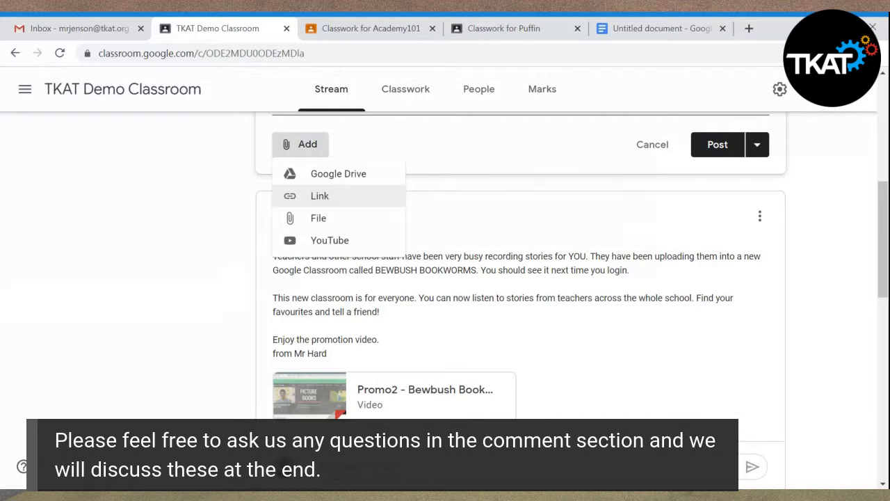
left_click(324, 223)
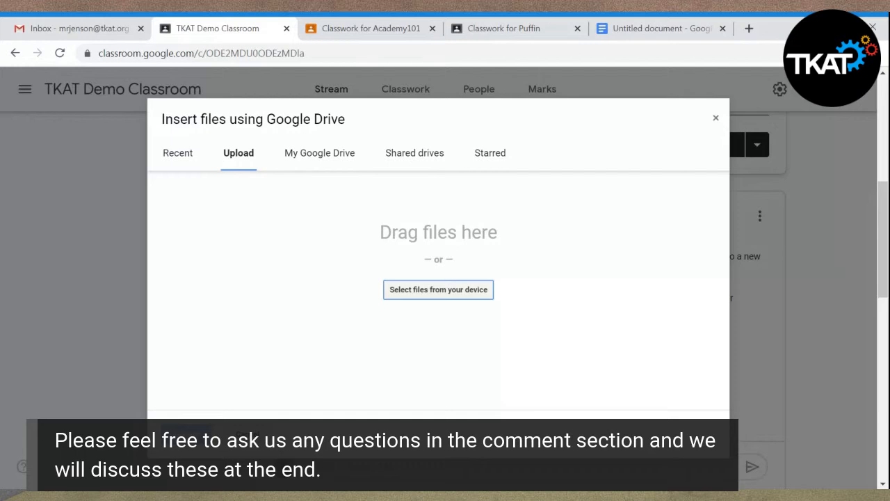
left_click(434, 305)
left_click(246, 438)
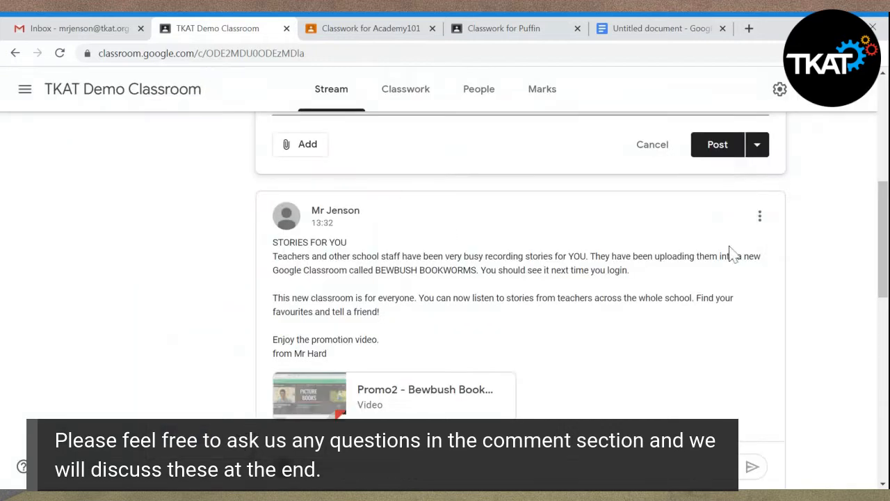
- Add the line "Please leave me a comment to tell us what you have been doing today." below the first sentence and post the announcement
left_click_drag(885, 218, 885, 149)
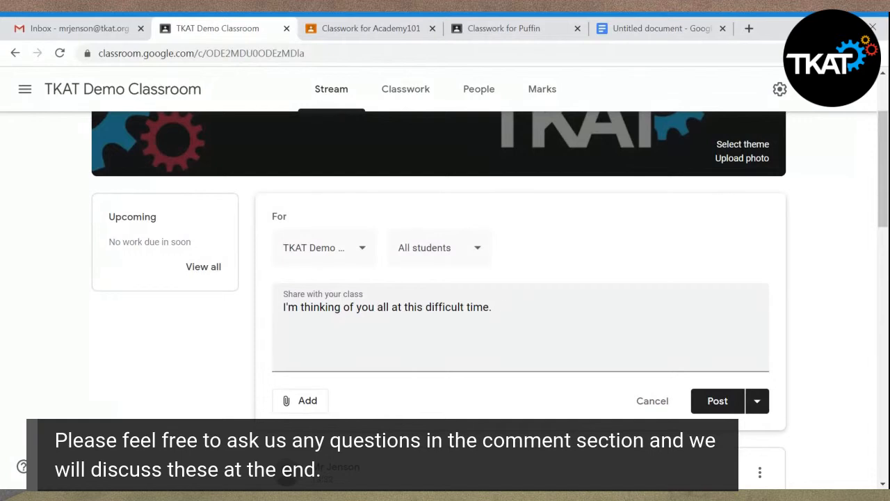
left_click(515, 306)
key("Return")
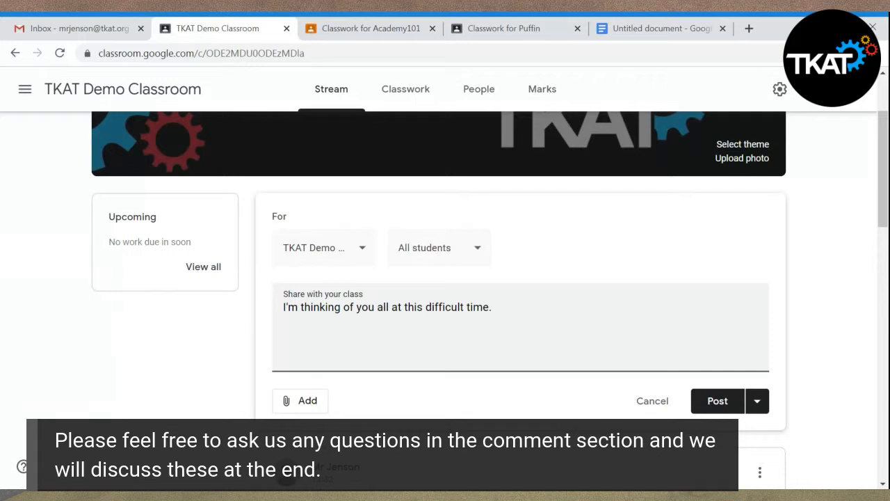
type("Please")
type("leave me")
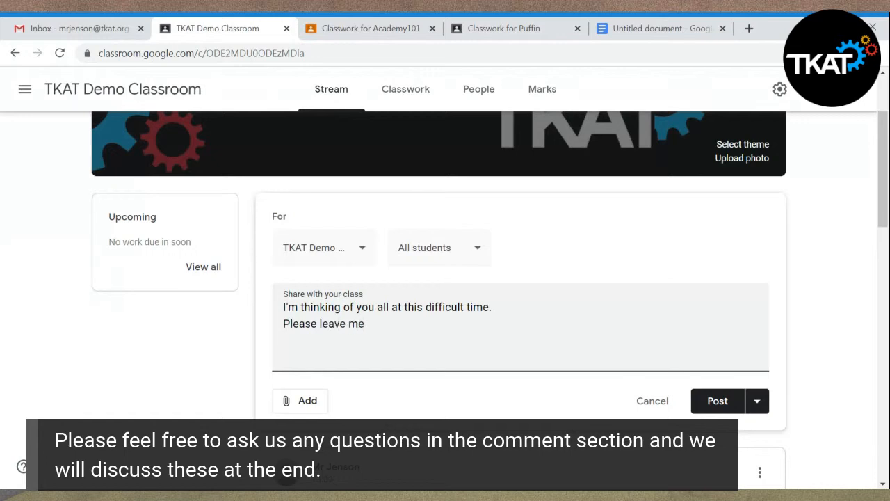
type(" a comment to tel")
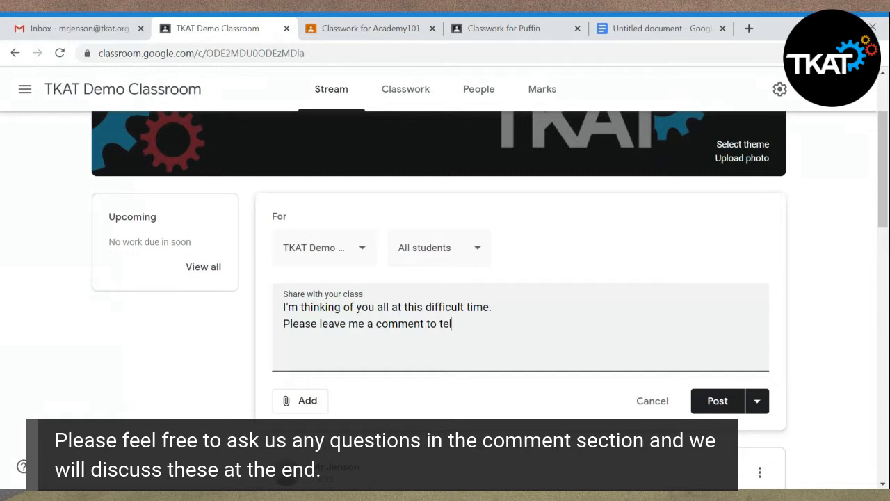
type("l us t")
key("BackSpace")
type("what you have")
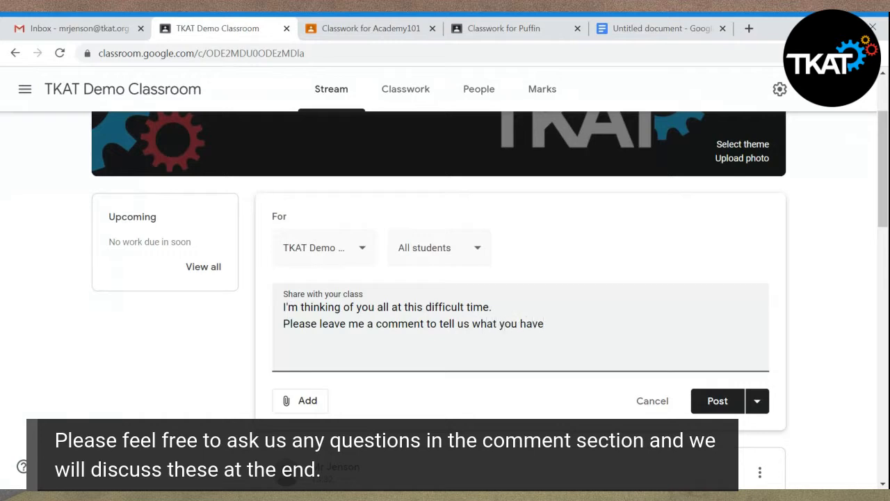
type(" been doing today")
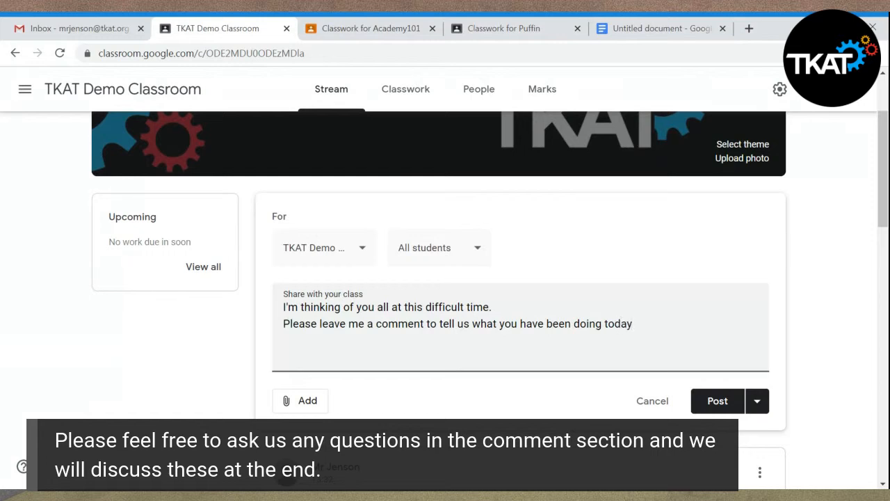
type(".")
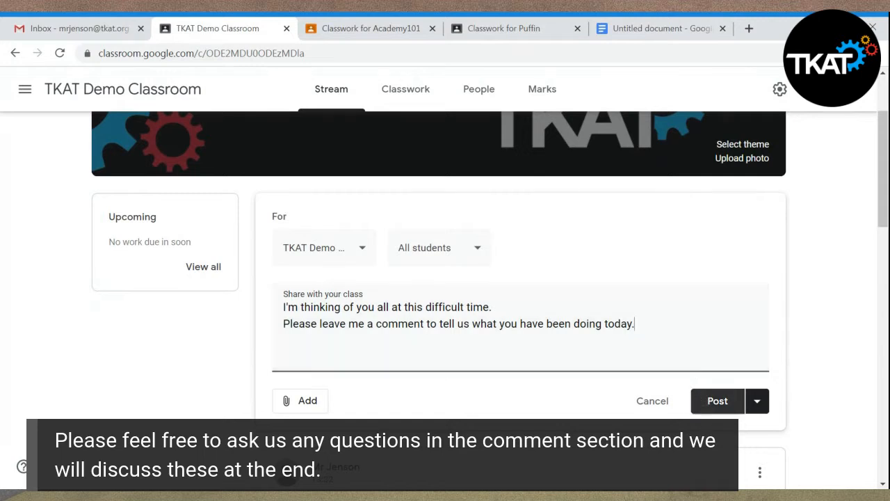
left_click(705, 409)
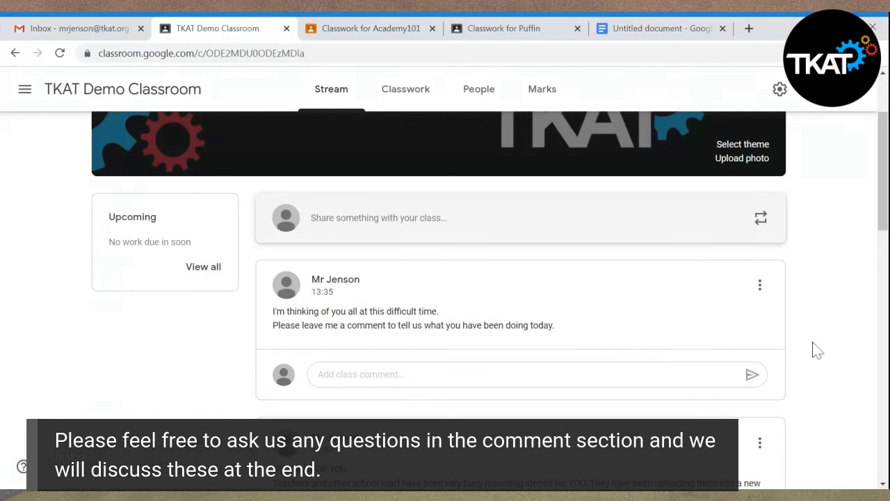
mouse_move(882, 218)
left_mouse_down()
mouse_move(882, 267)
mouse_move(882, 219)
left_mouse_up()
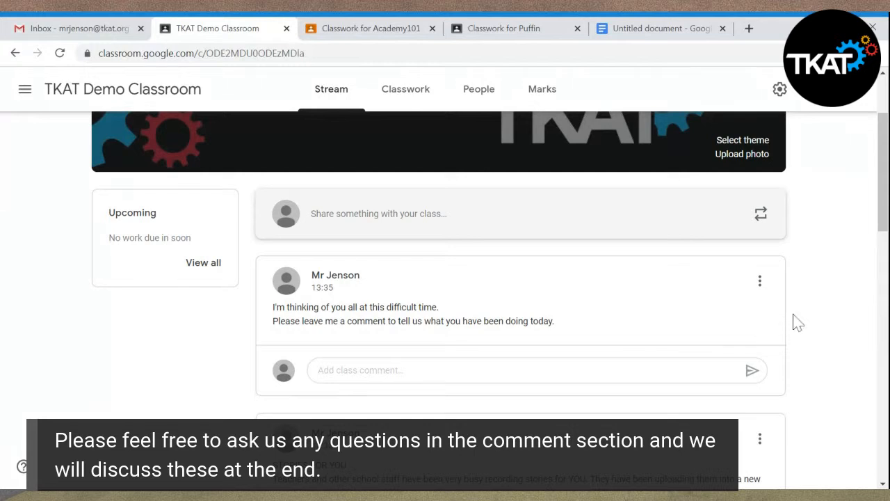
- Post the class comment "Hi" on the announcement that asks students what they have been doing today
left_click(360, 370)
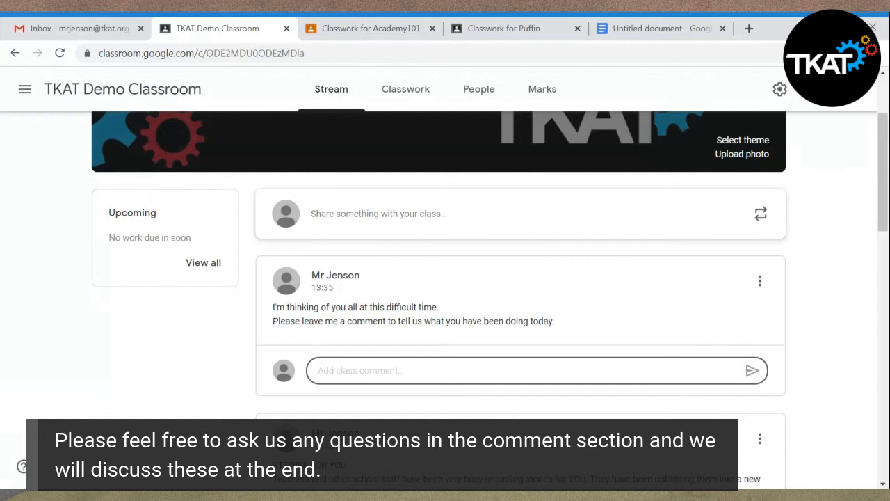
type("Hi")
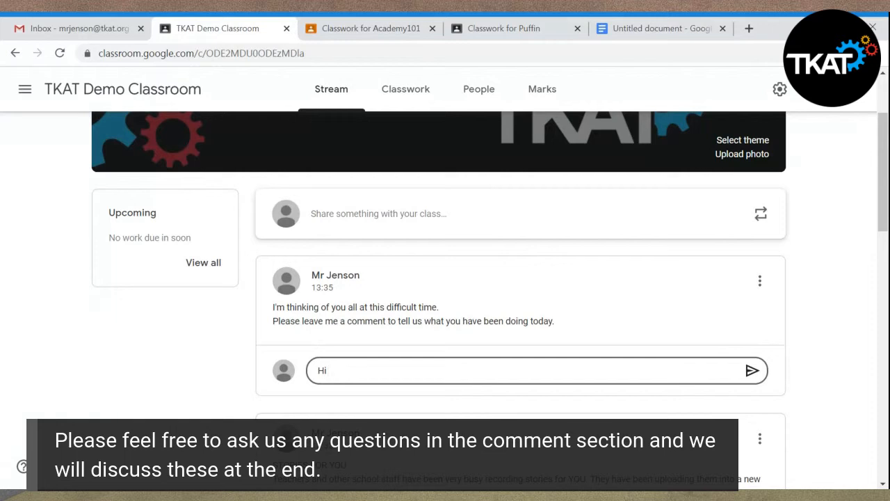
left_click(752, 372)
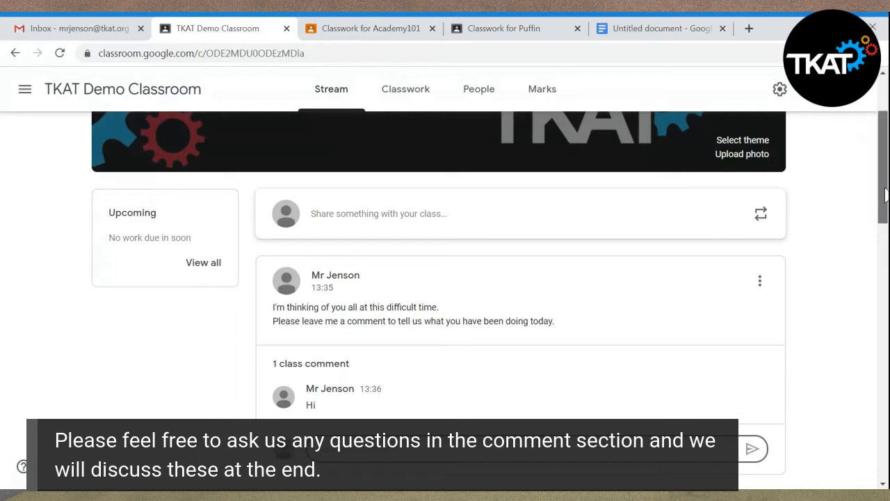
- Start a new stream announcement and look at the attachment types that can be added to it
mouse_move(886, 197)
left_mouse_down()
mouse_move(884, 248)
mouse_move(872, 196)
left_mouse_up()
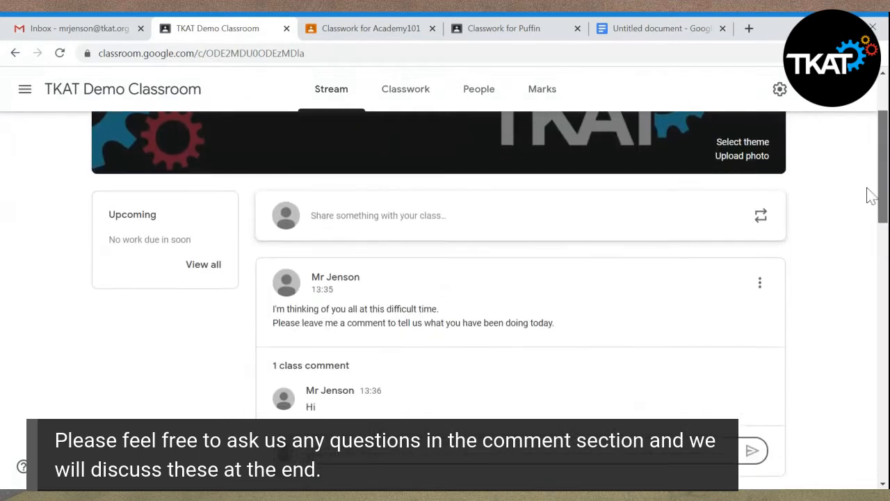
left_click(390, 222)
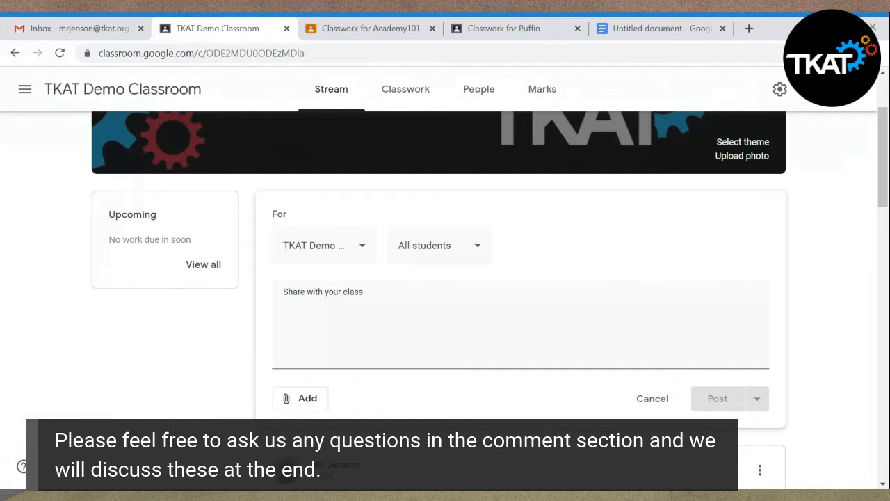
left_click(304, 408)
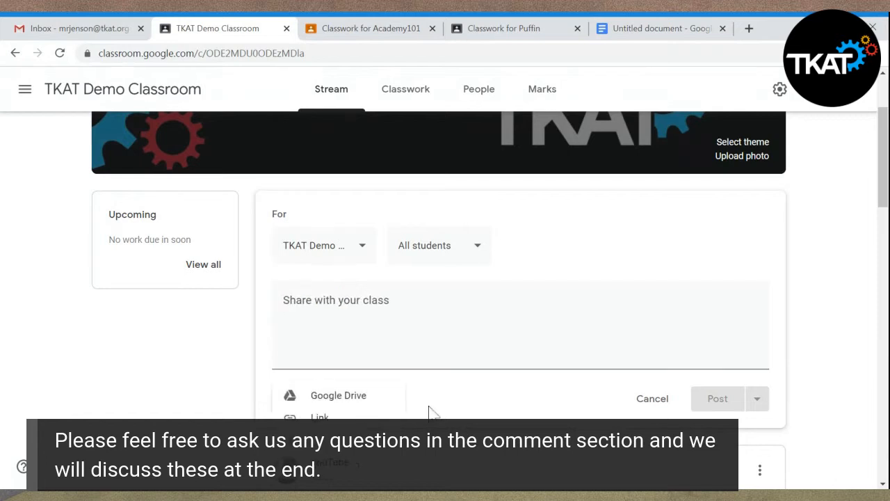
left_click(429, 411)
left_click(304, 411)
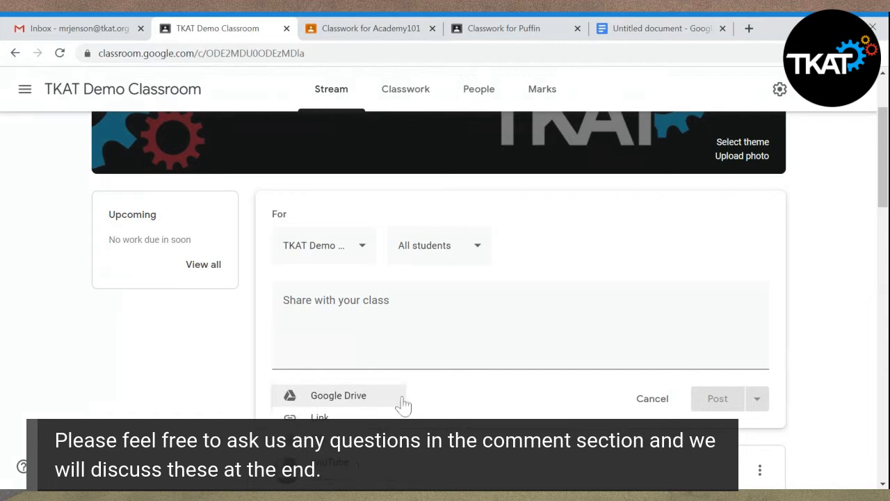
left_click(457, 411)
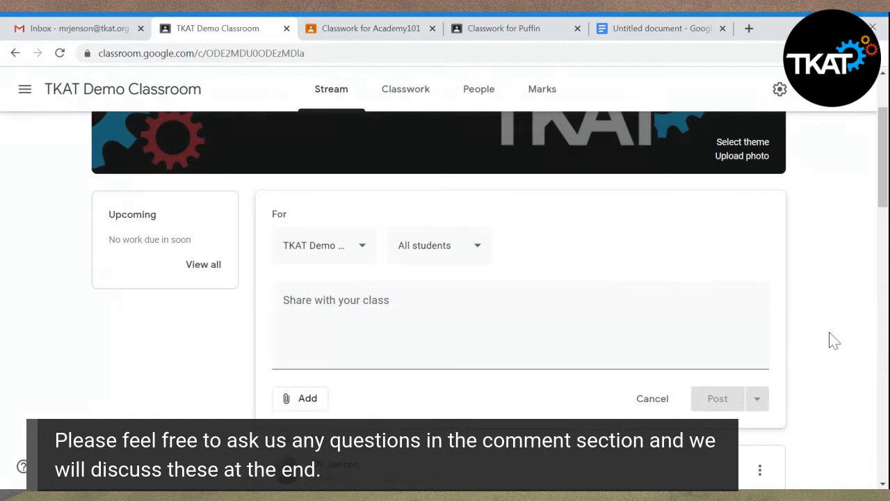
- Open the demo class's Classwork page and examine how the Puffin class's Classwork page is organised into weekly topics
left_click(419, 95)
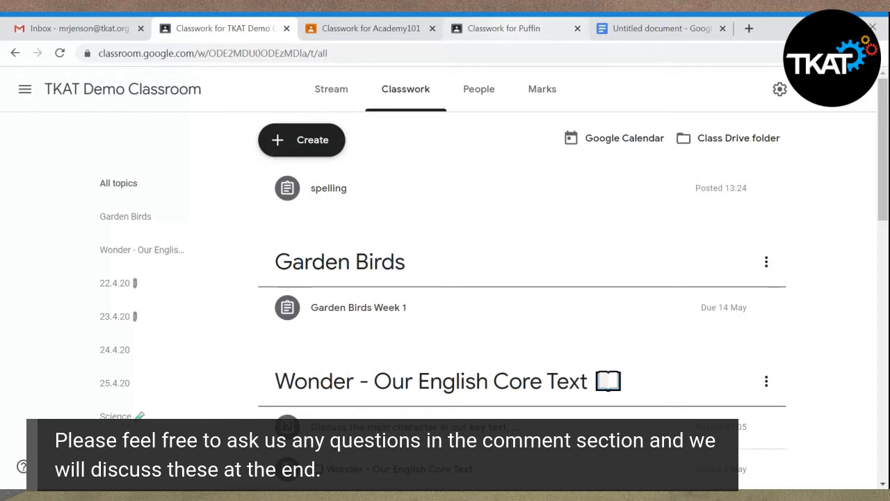
left_click(514, 29)
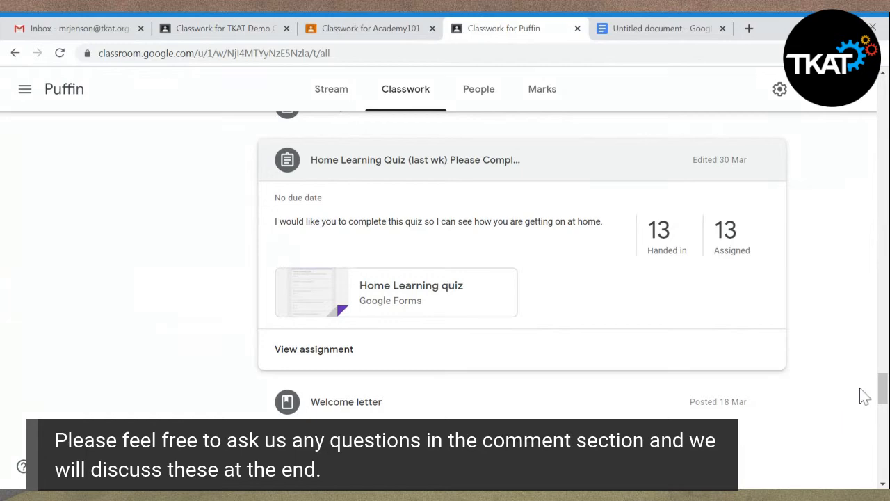
left_click_drag(883, 386, 883, 70)
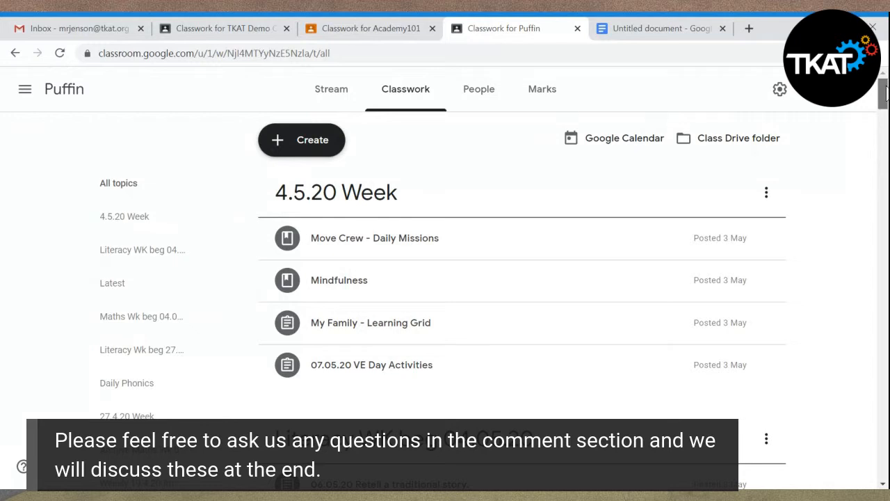
scroll(882, 94, "down", 4)
scroll(882, 104, "up", 1)
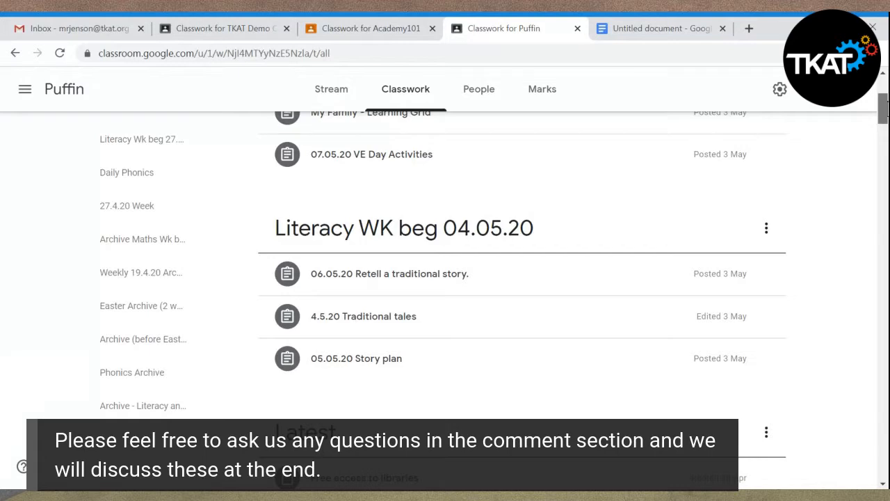
scroll(522, 278, "down", 5)
scroll(522, 278, "down", 3)
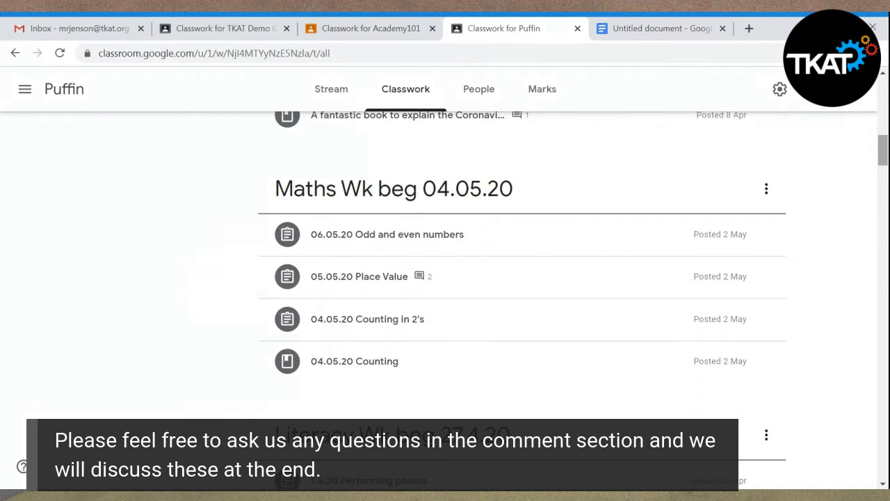
scroll(522, 278, "down", 4)
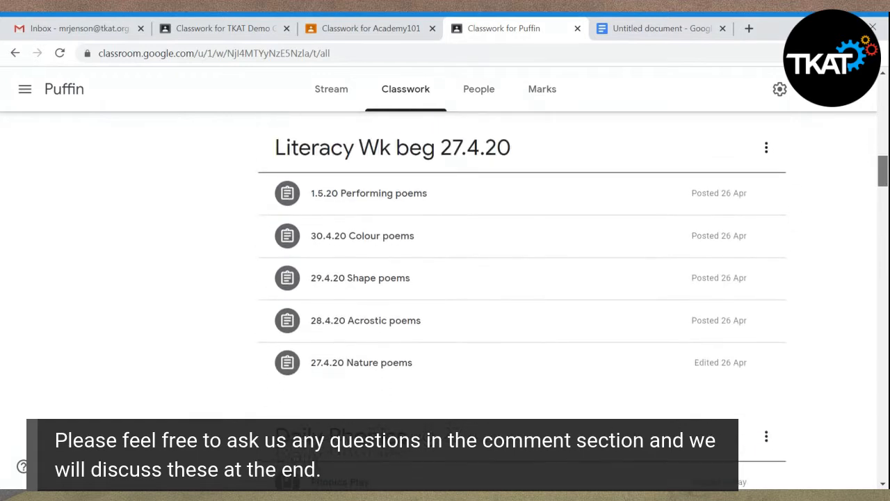
scroll(522, 278, "down", 4)
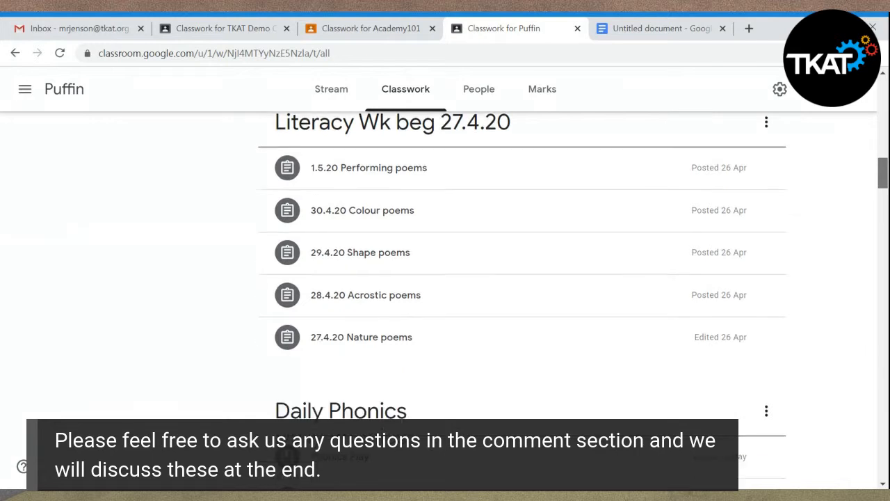
scroll(883, 167, "up", 5)
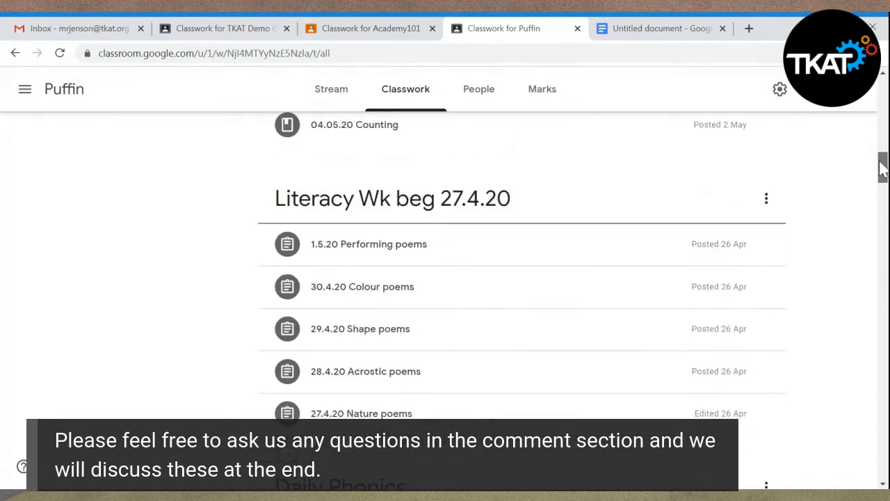
left_click_drag(880, 162, 857, 98)
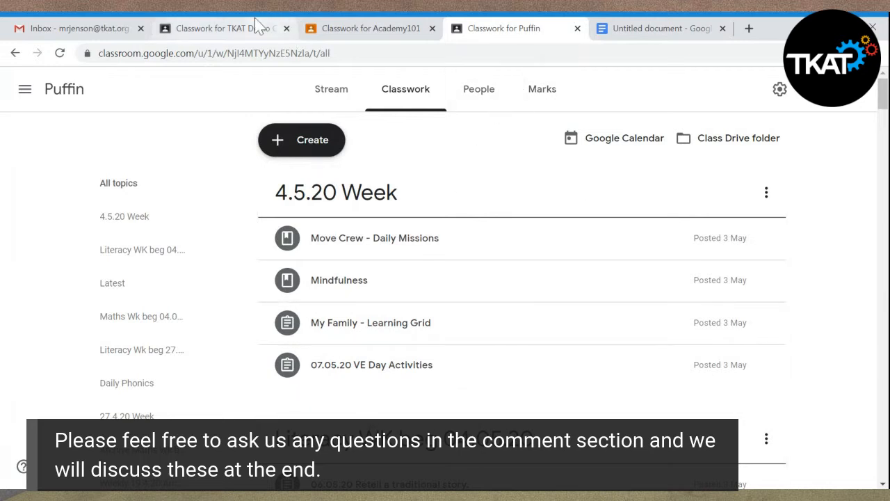
- Return to the TKAT Demo Classroom's Classwork page and add a topic named "Literacy 10.4.20"
left_click(231, 29)
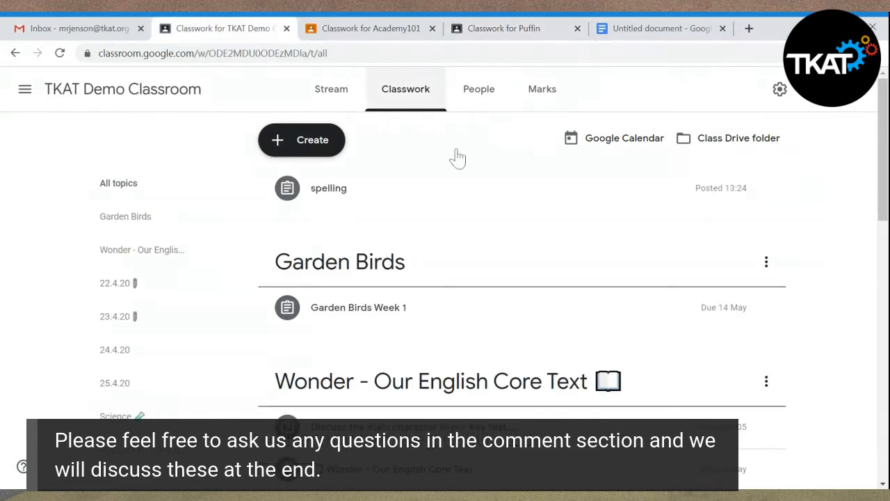
left_click(278, 144)
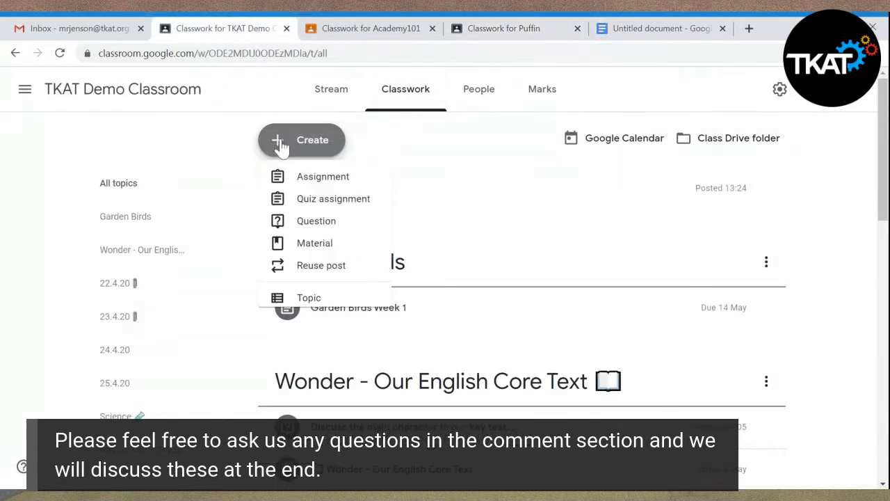
left_click(324, 315)
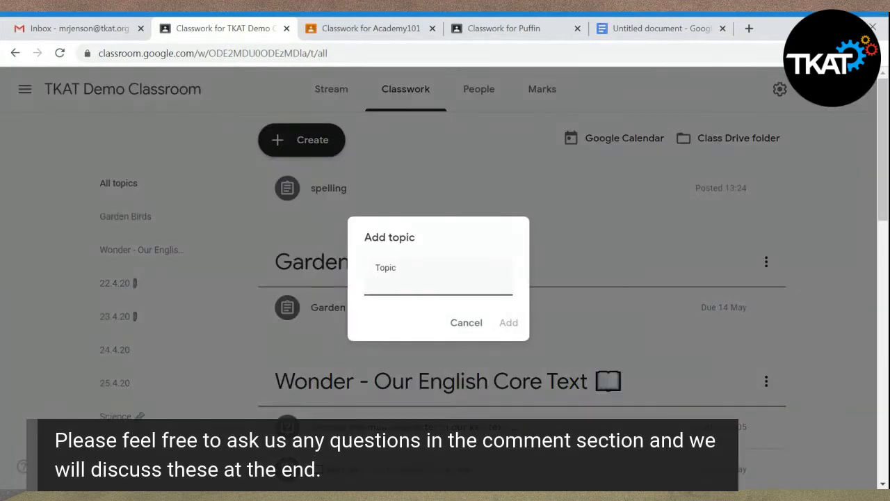
type("Literacy")
type("10.4")
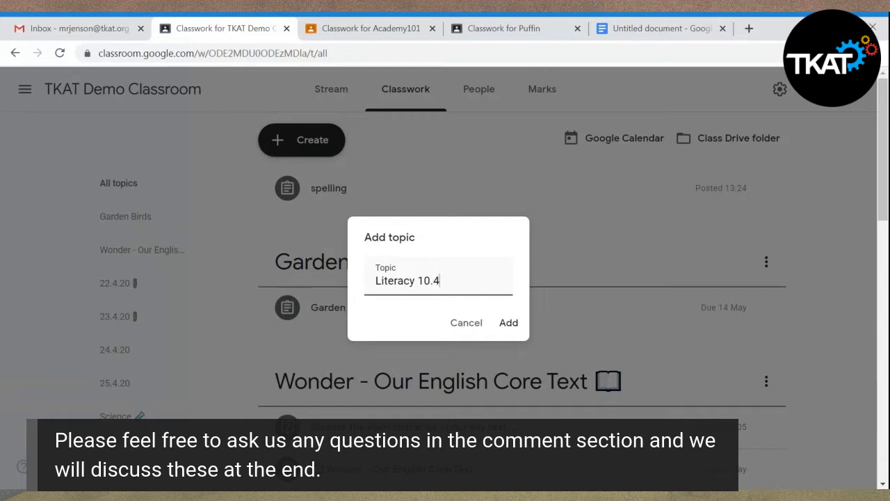
type(".20")
left_click(508, 324)
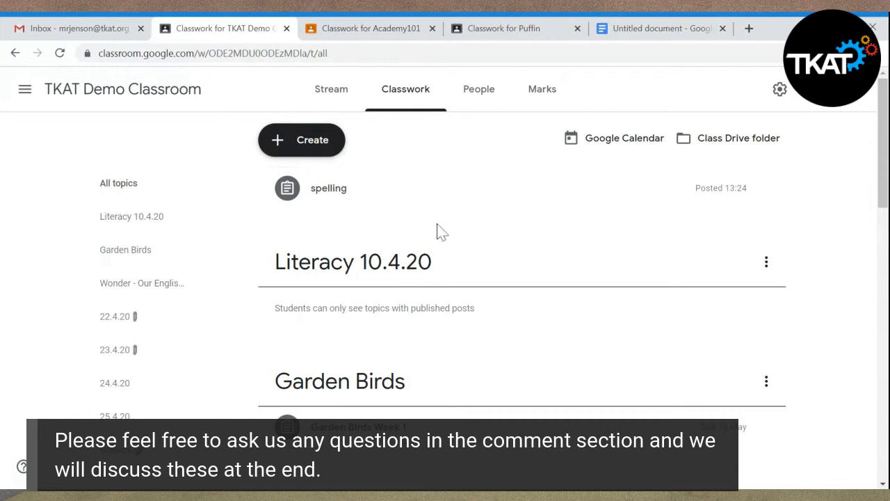
- View the classwork types that can be created, and move the spelling assignment into the Literacy 10.4.20 topic
left_click(309, 151)
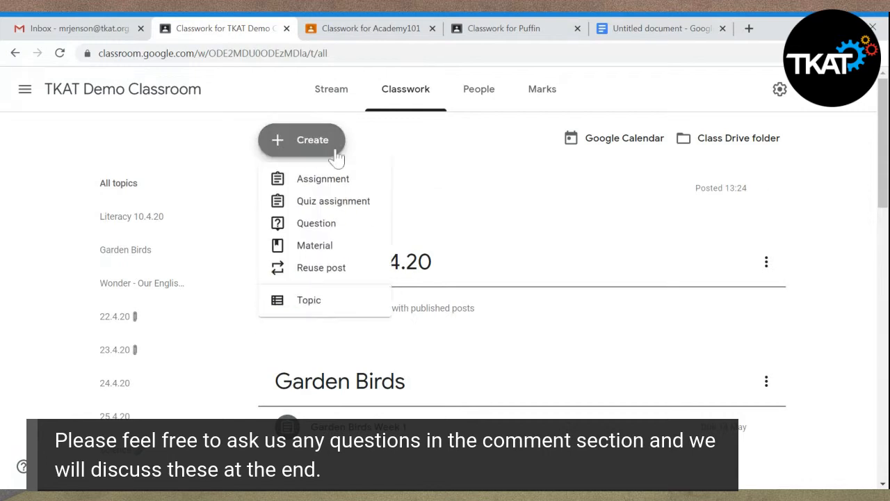
left_click(813, 274)
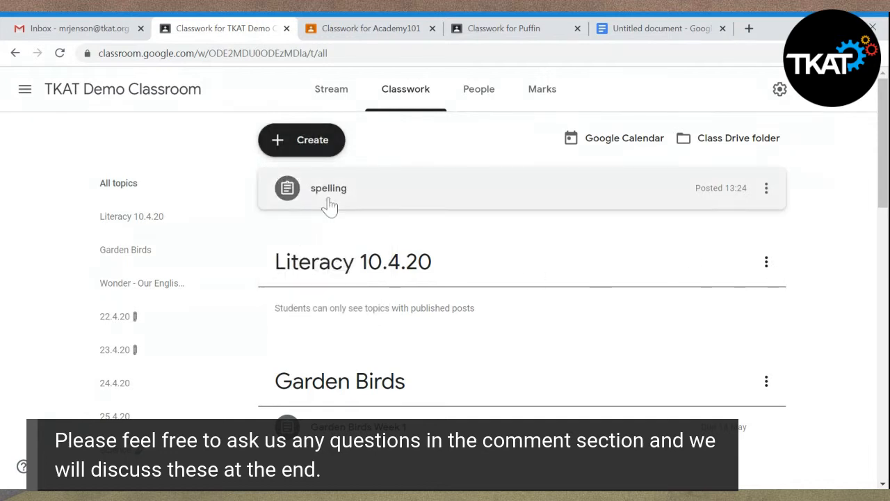
left_click(328, 200)
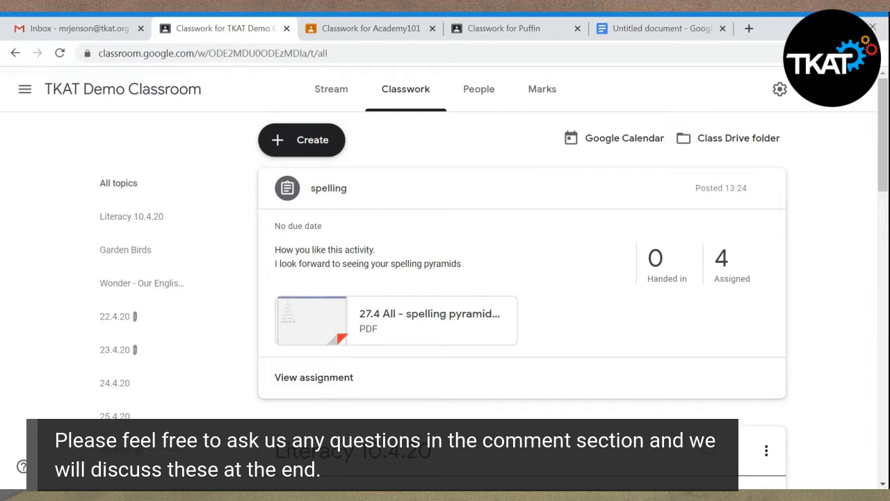
mouse_move(884, 199)
left_mouse_down()
mouse_move(883, 221)
mouse_move(878, 183)
left_mouse_up()
left_click_drag(547, 198, 489, 302)
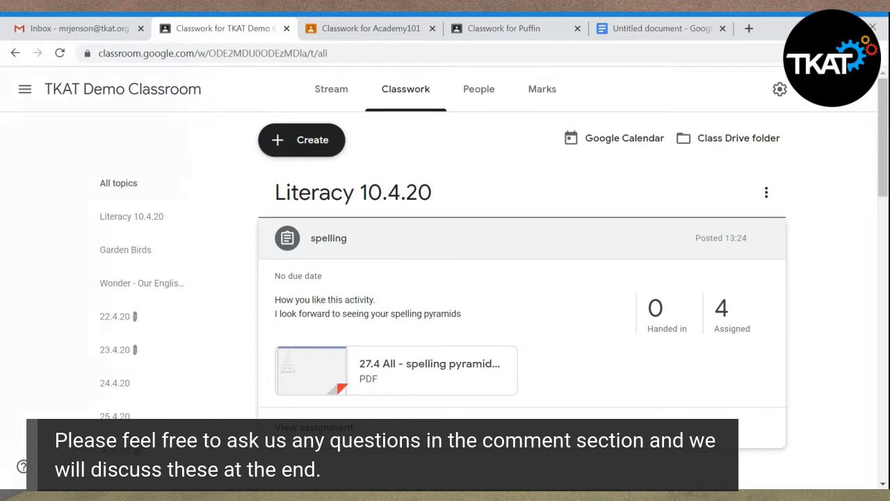
- Preview the spelling assignment's "27.4 All - spelling pyramid.pdf" attachment, close it and open the assignment's student work page
left_click(383, 375)
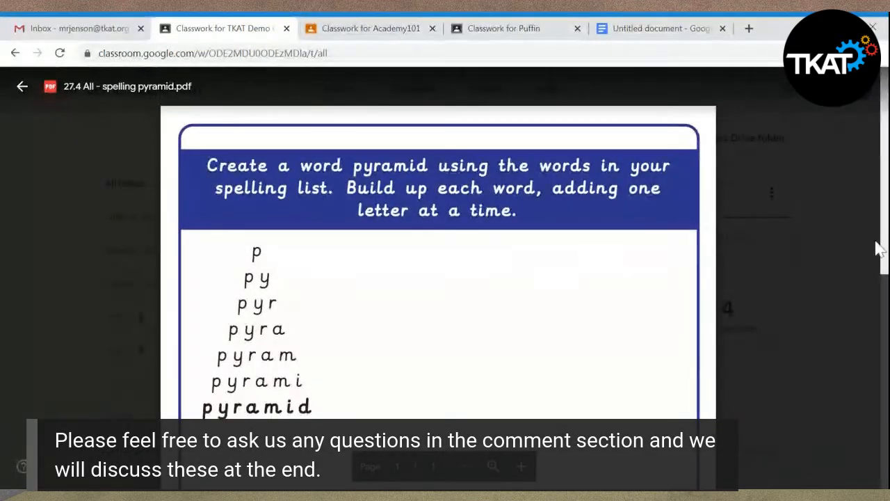
scroll(884, 251, "down", 2)
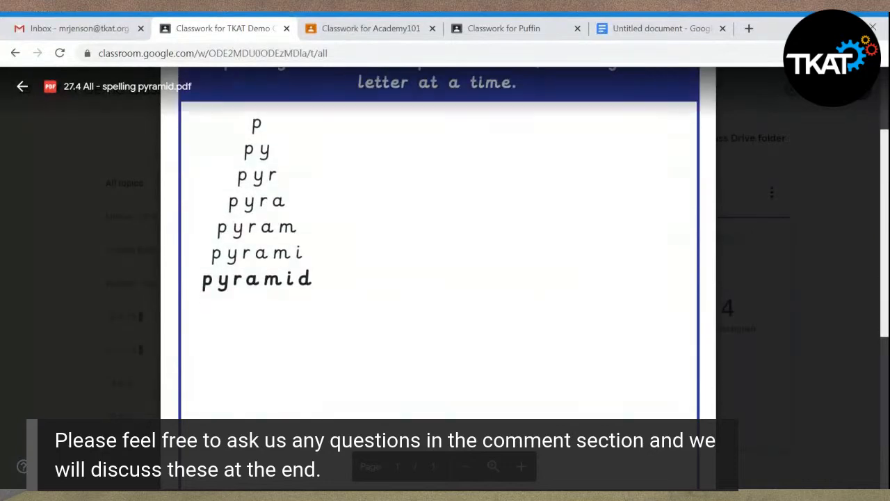
scroll(878, 252, "up", 2)
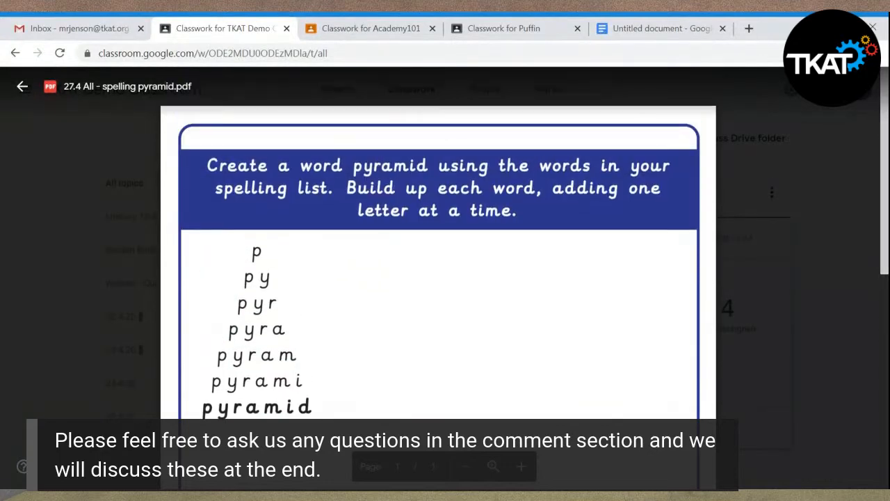
left_click(23, 87)
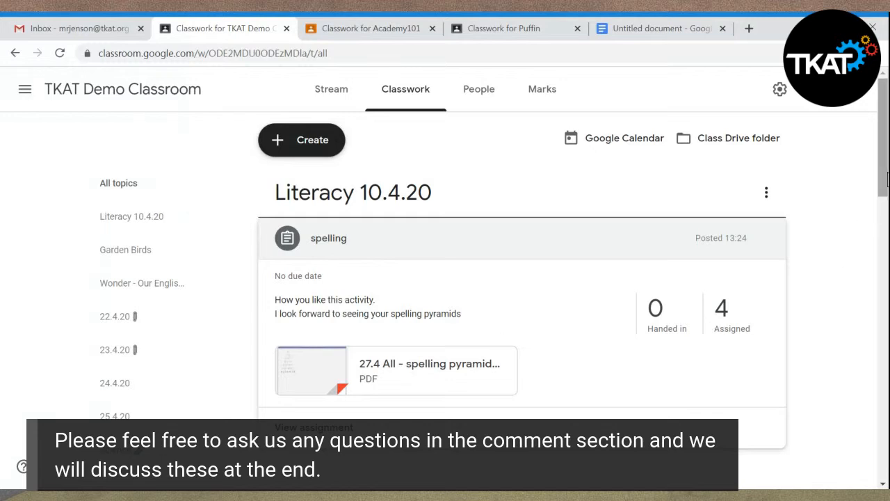
mouse_move(880, 179)
left_mouse_down()
mouse_move(879, 223)
mouse_move(874, 184)
left_mouse_up()
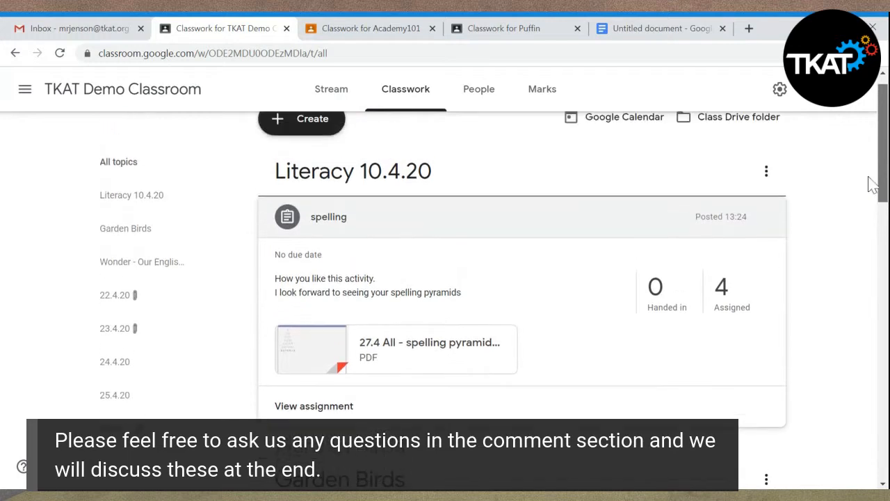
left_click(314, 406)
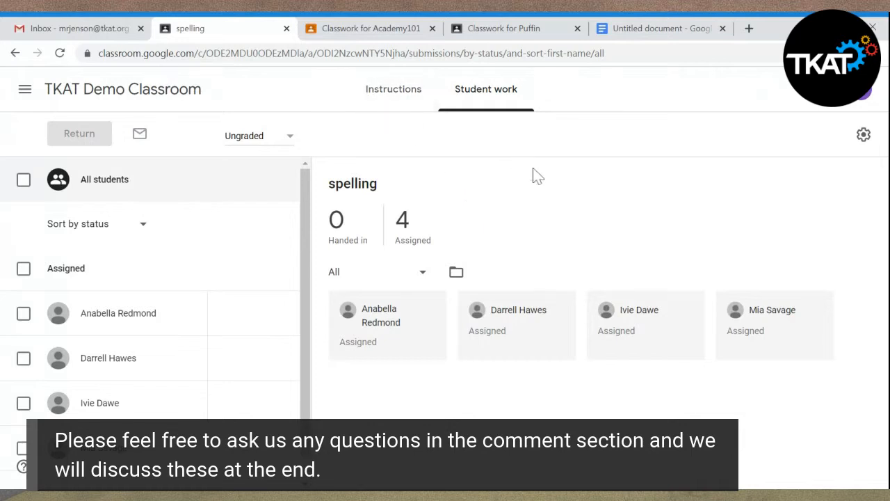
- Switch to the untitled Google Docs document showing a handed-in spelling pyramid and set its zoom to 150%
left_click(672, 33)
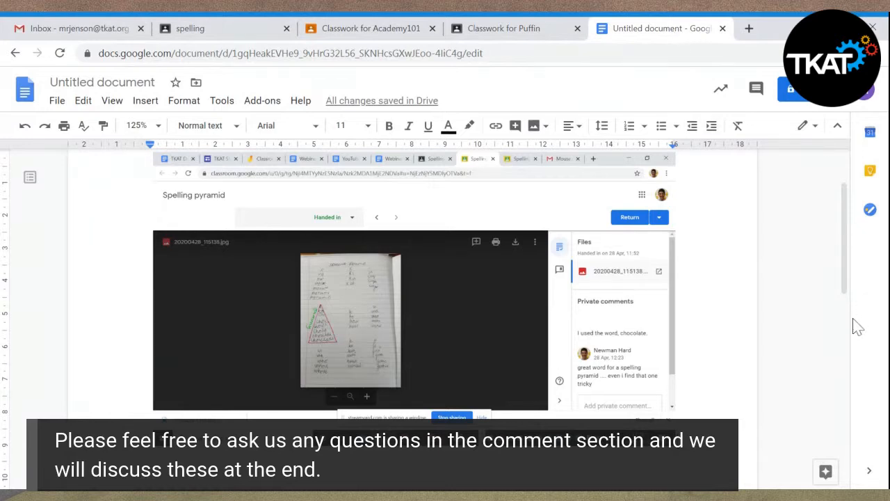
left_click(159, 126)
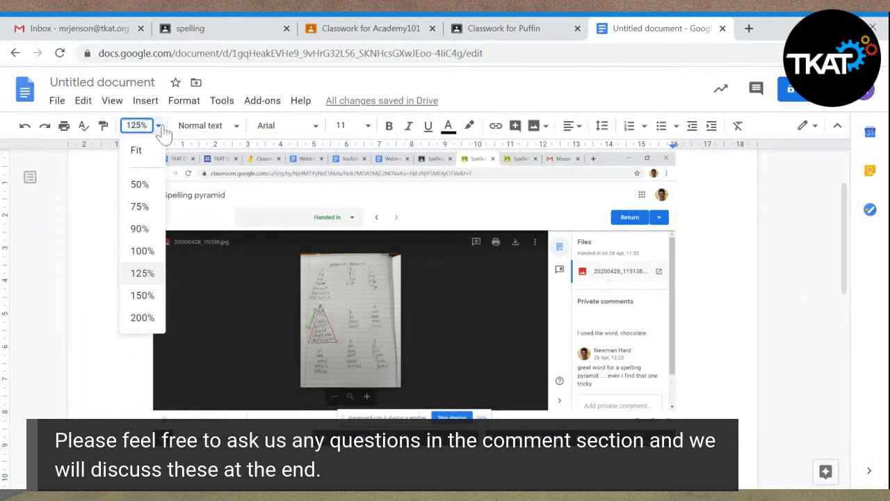
left_click(142, 296)
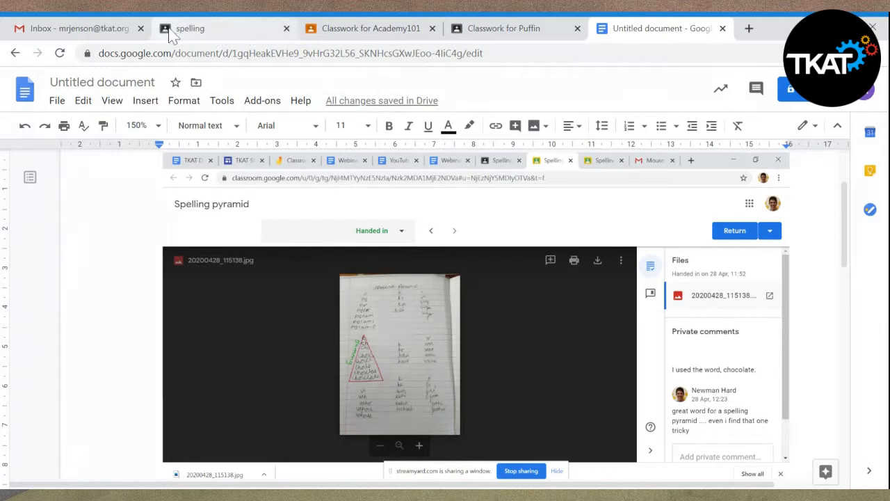
- Return to the TKAT Demo Classroom's Classwork page and reuse Academy101's "Move Crew - Daily Missions" post as material for all students
left_click(235, 35)
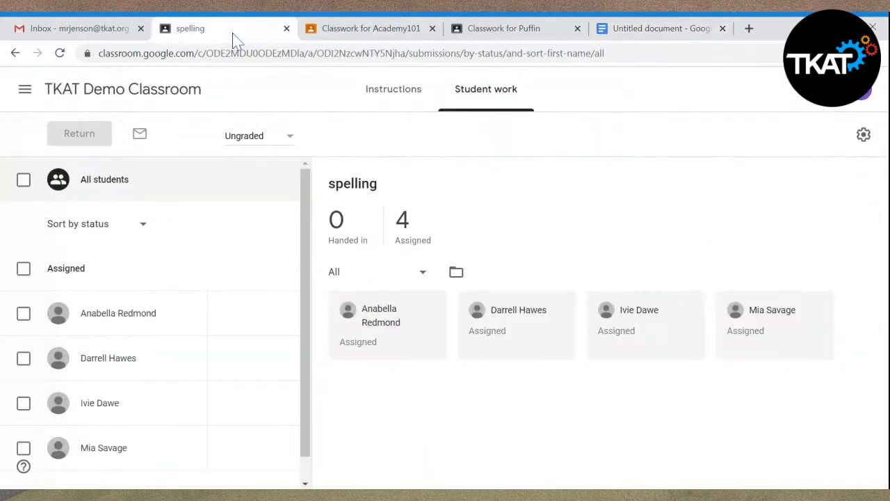
left_click(15, 54)
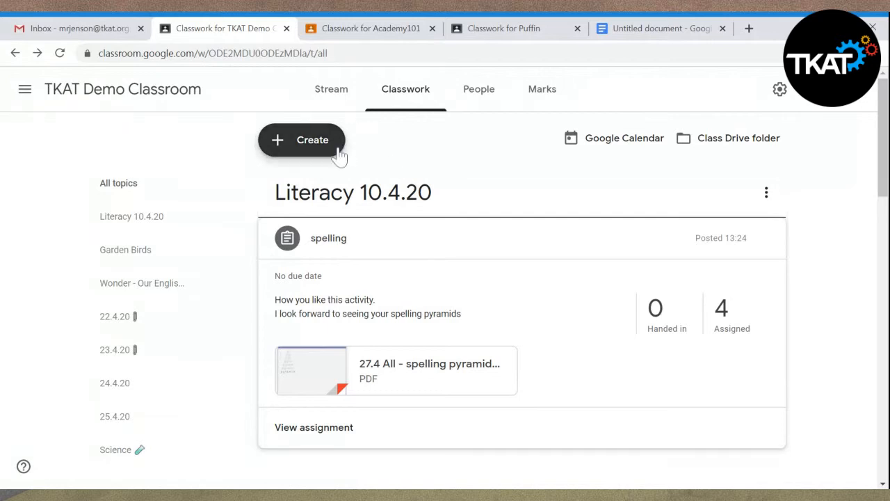
left_click(319, 145)
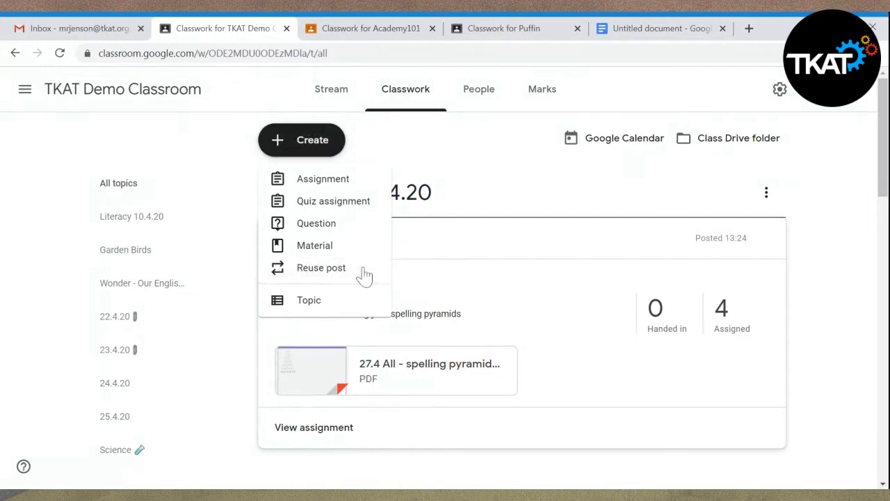
left_click(363, 272)
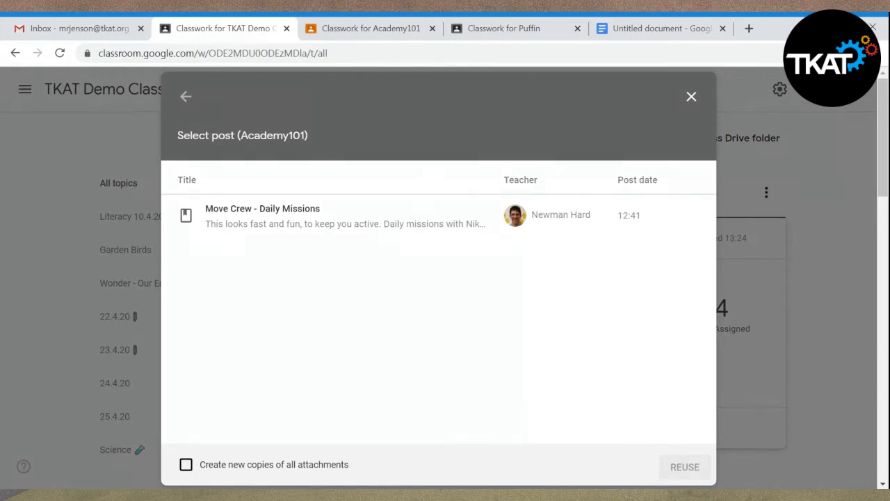
left_click(248, 222)
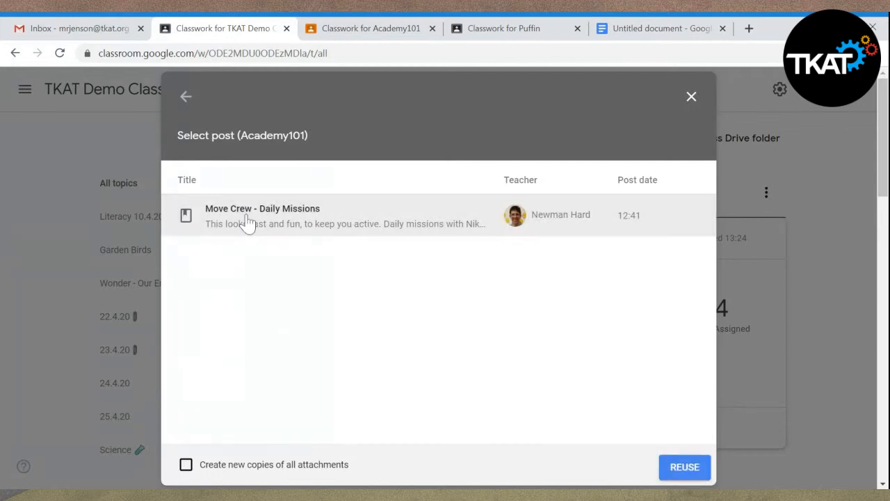
left_click(679, 473)
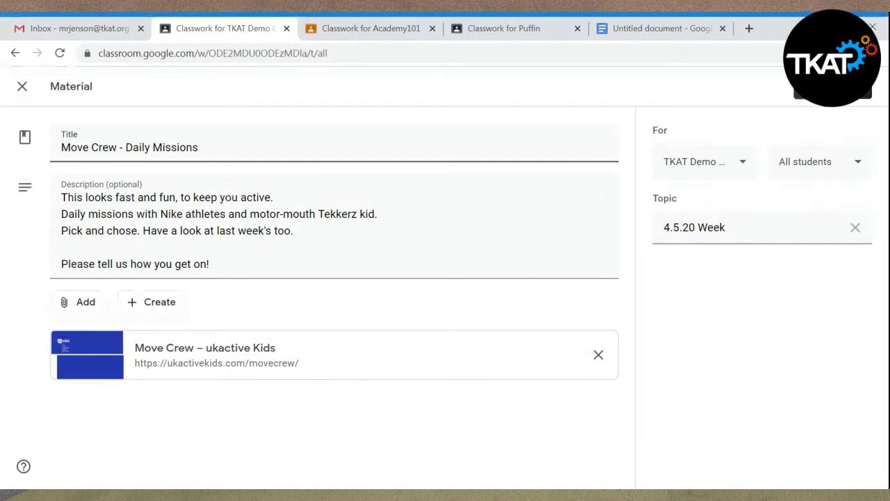
left_click(819, 87)
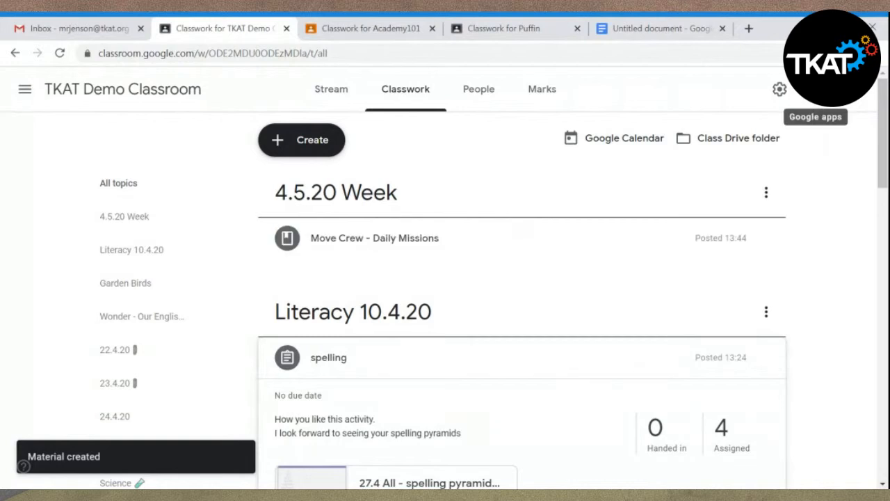
- View the blank form for creating material and close it without entering anything
left_click(299, 144)
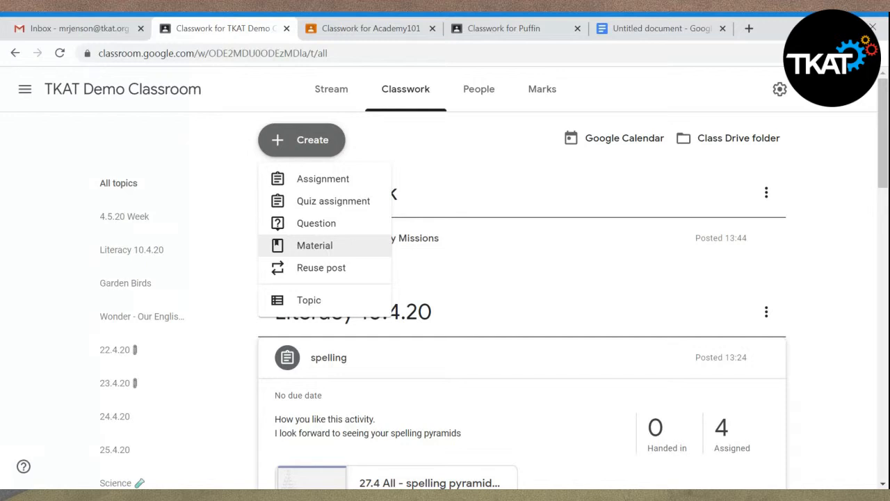
left_click(332, 250)
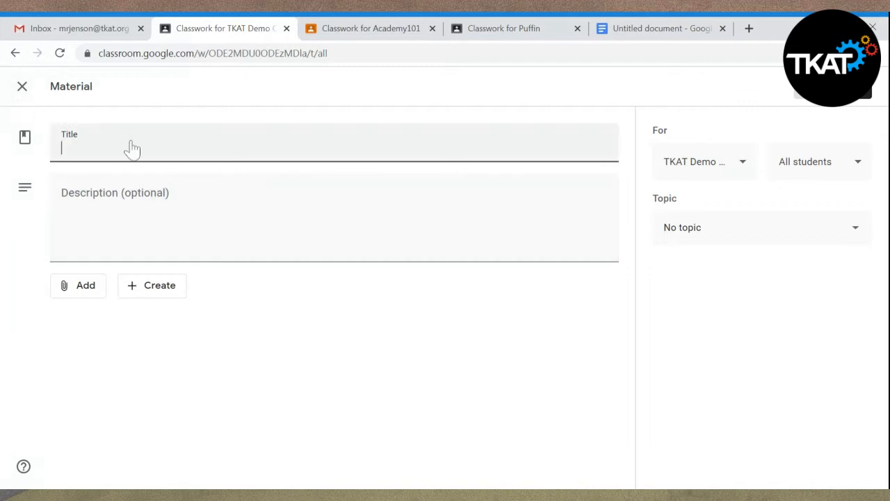
left_click(23, 90)
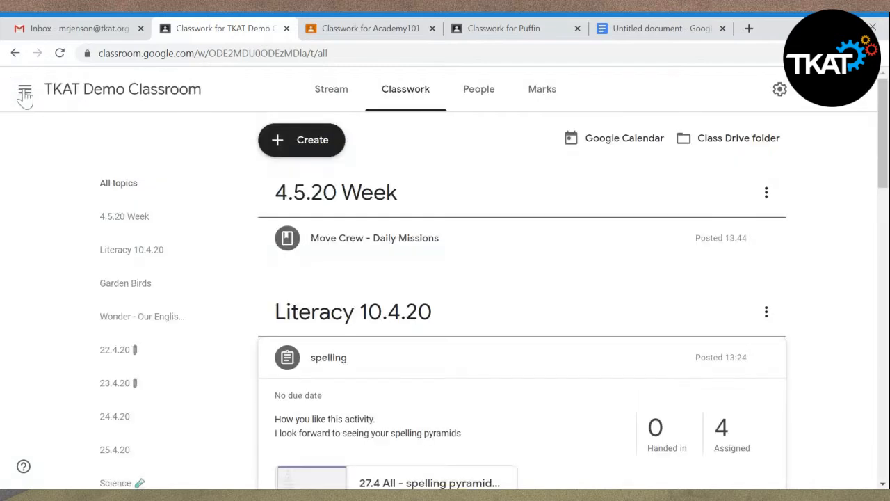
- Create a new assignment titled "test"
left_click(300, 145)
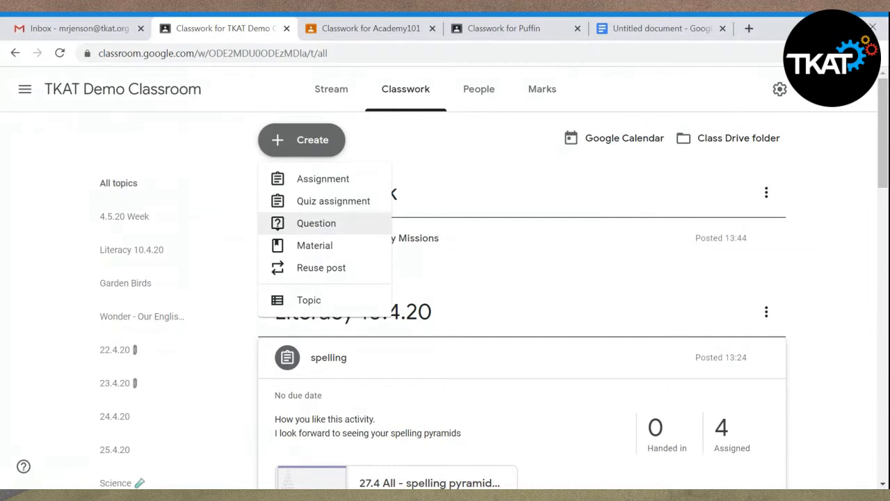
left_click(331, 182)
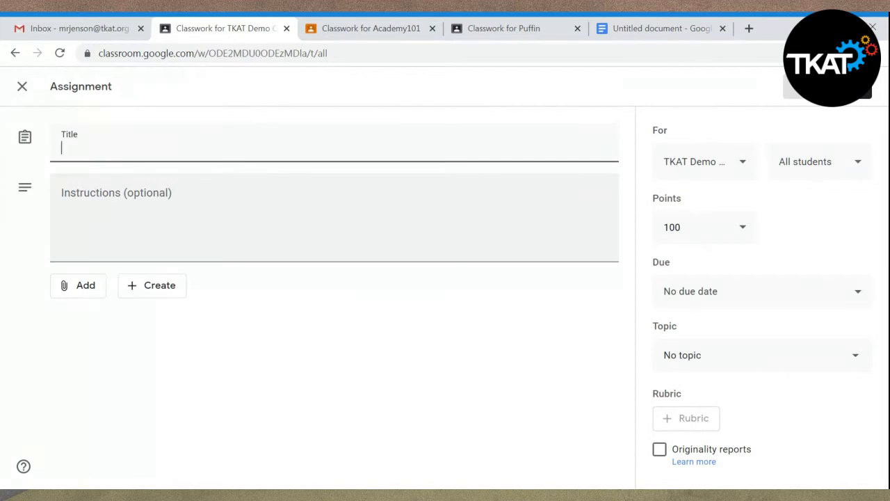
type("test")
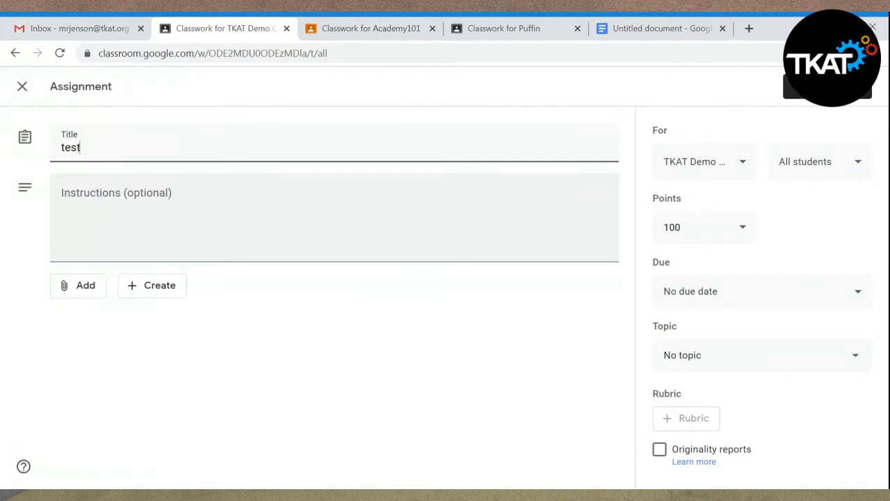
- Enter the assignment instructions "how long will it take you to jump up and down counting to 100"
left_click(334, 217)
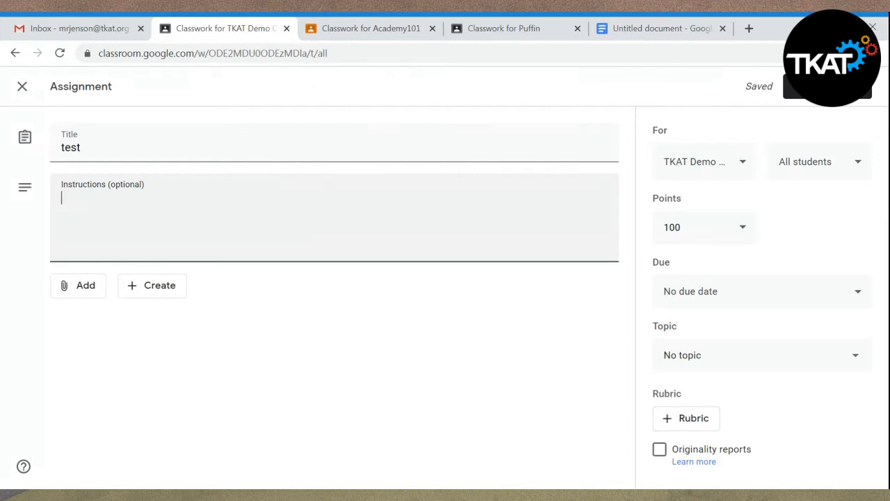
type("how long wi")
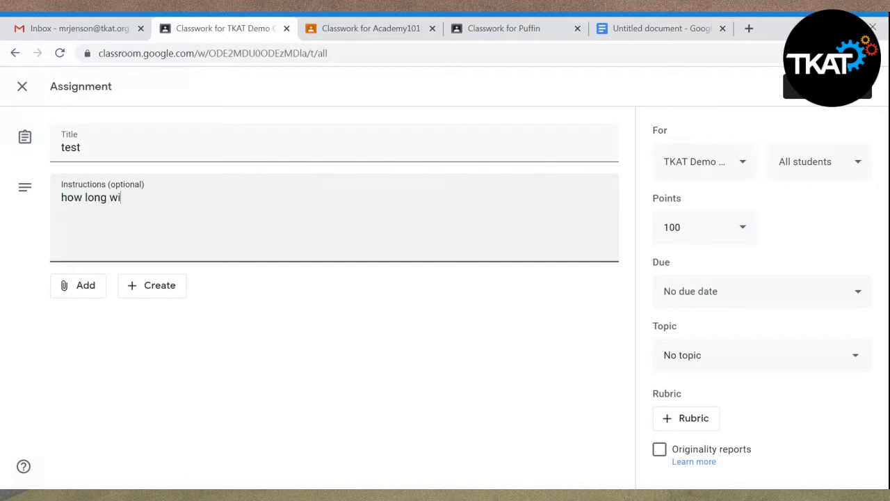
type("ll it take you to ")
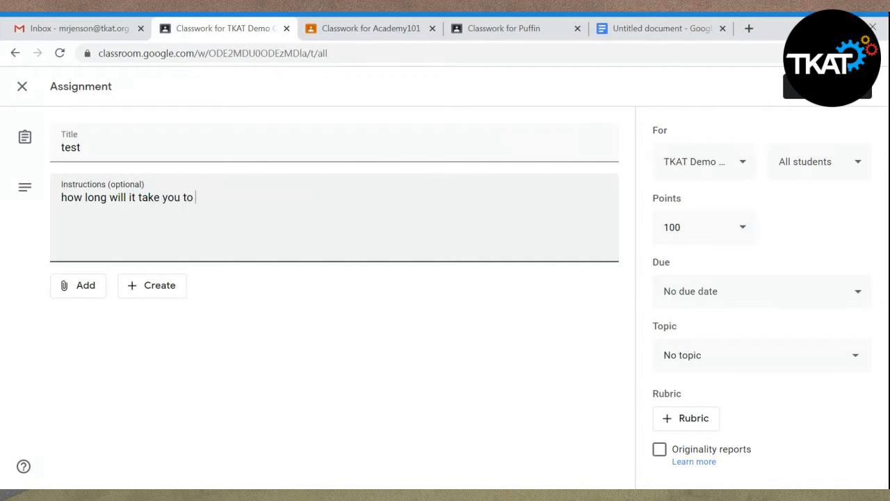
type("jump up and o")
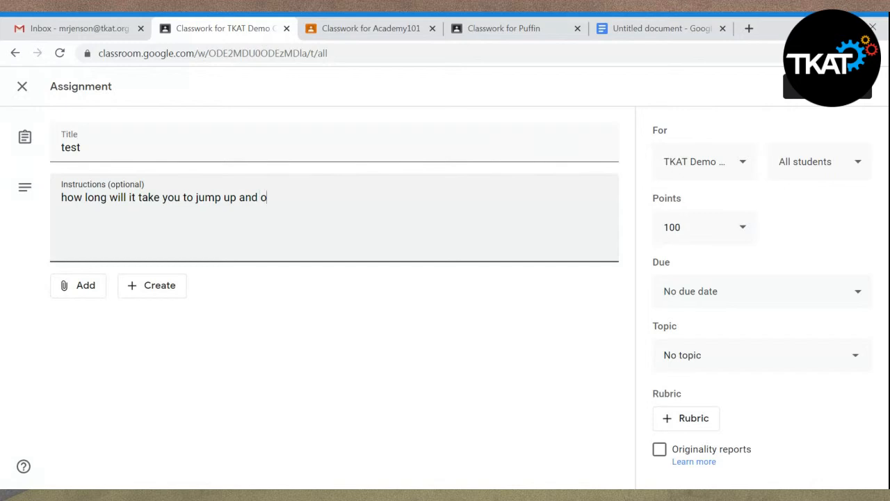
key("BackSpace")
type("down w")
key("BackSpace")
type("counting to")
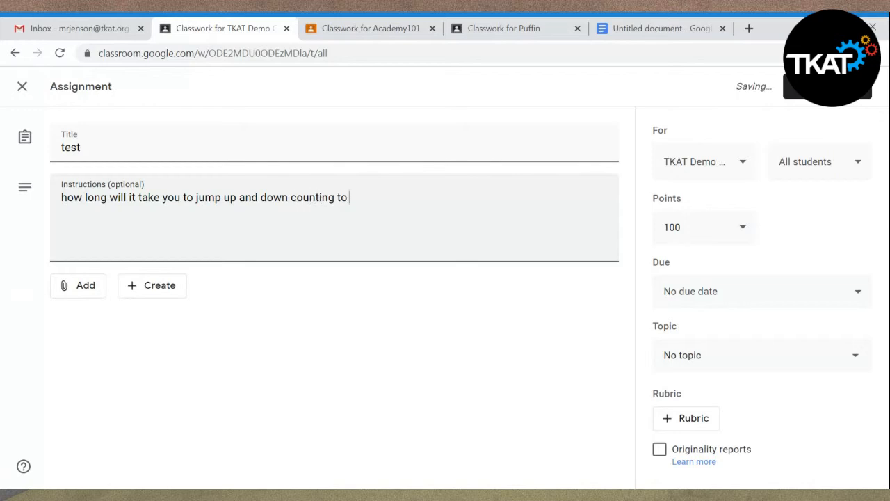
type(" 100")
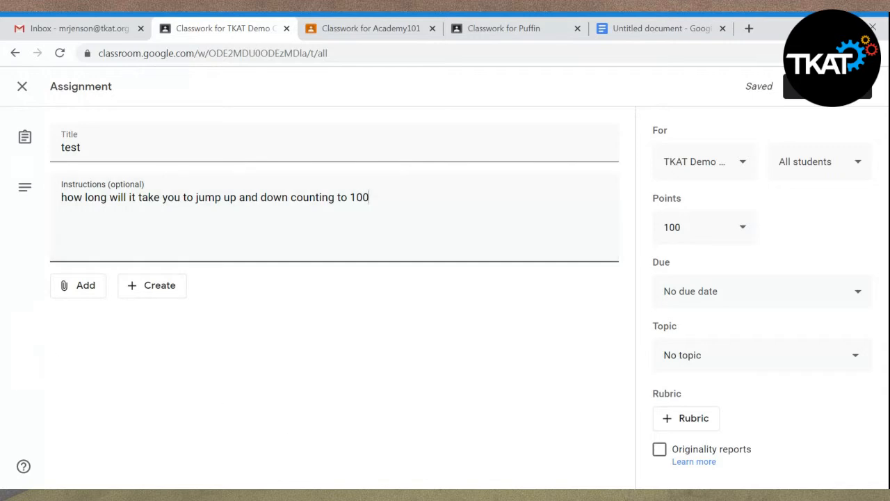
- Add "send me a photo" to the instructions, separated from the first sentence by a blank line
key("Return")
key("Return")
type("send me a photo")
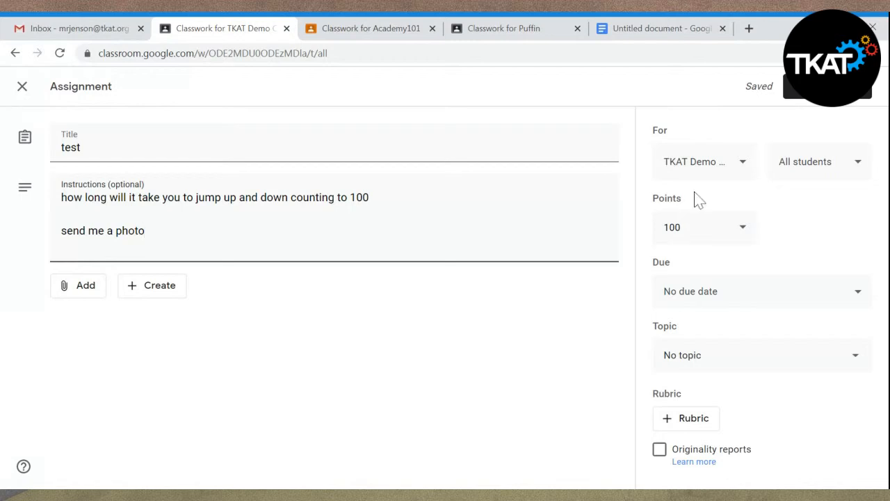
- Check which classes the assignment can go to, and set its points to Unmarked
left_click(743, 162)
left_click(748, 166)
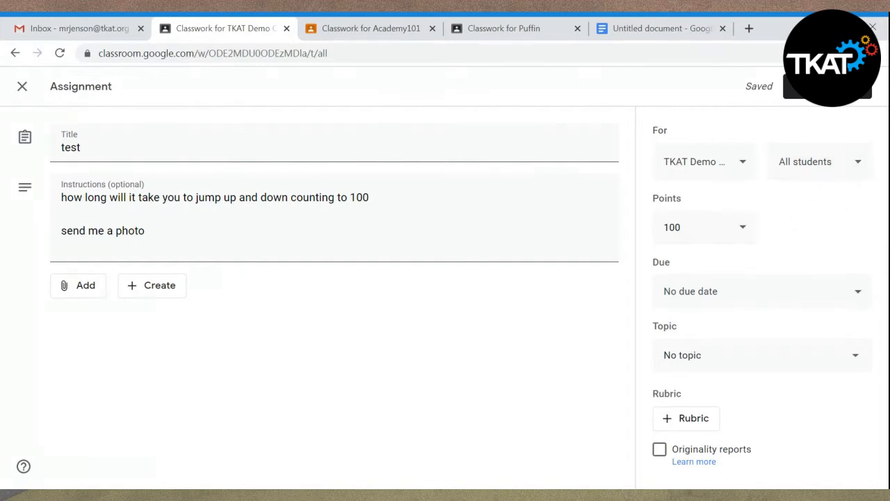
left_click(744, 230)
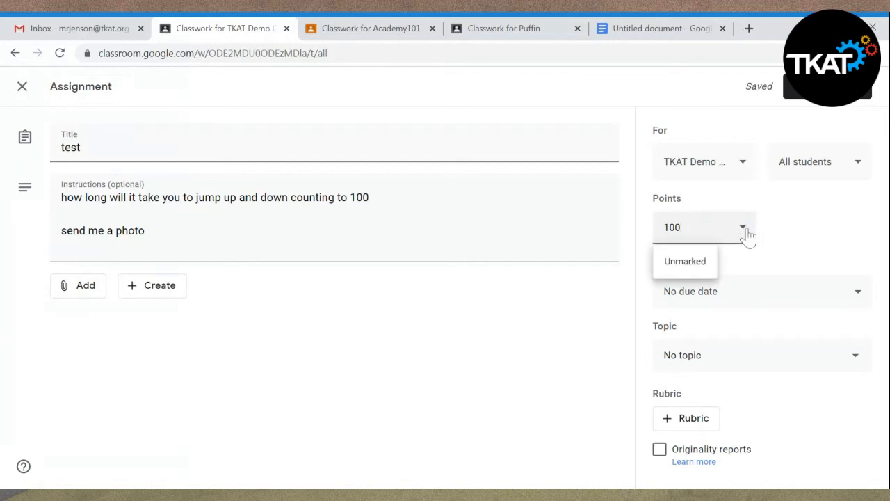
left_click(690, 267)
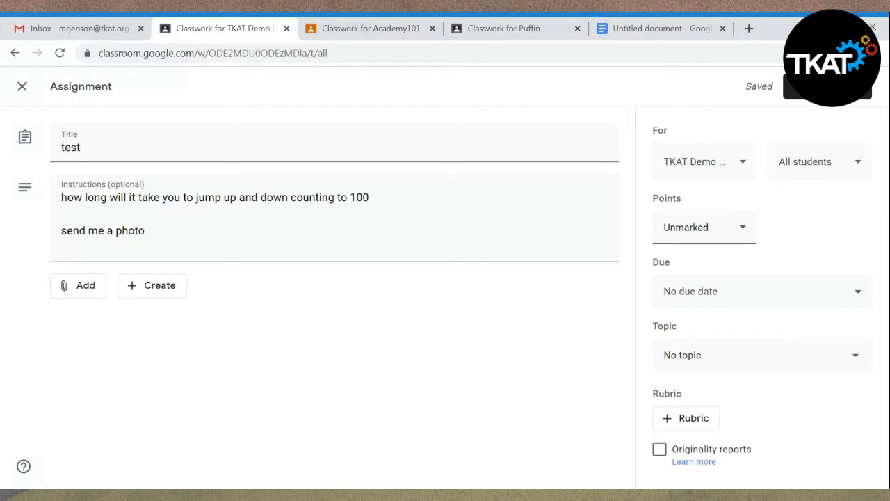
- Put the assignment under the 4.5.20 Week topic and assign it to the class
left_click(856, 357)
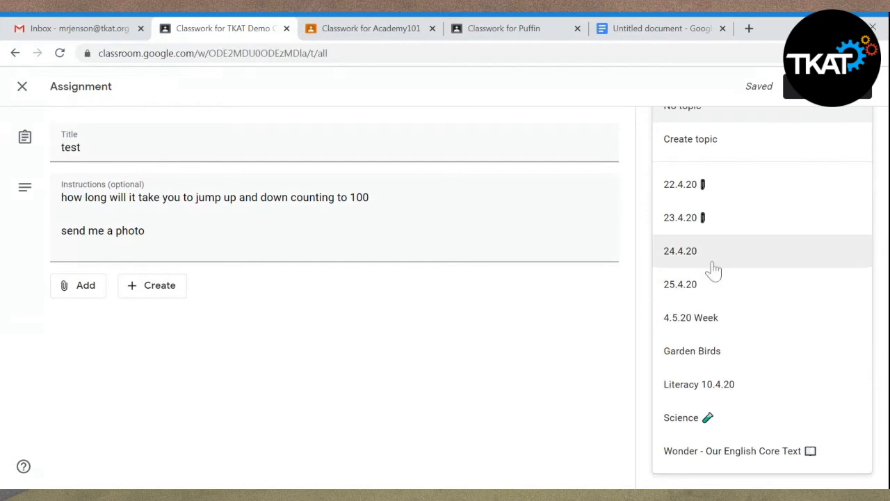
left_click(696, 336)
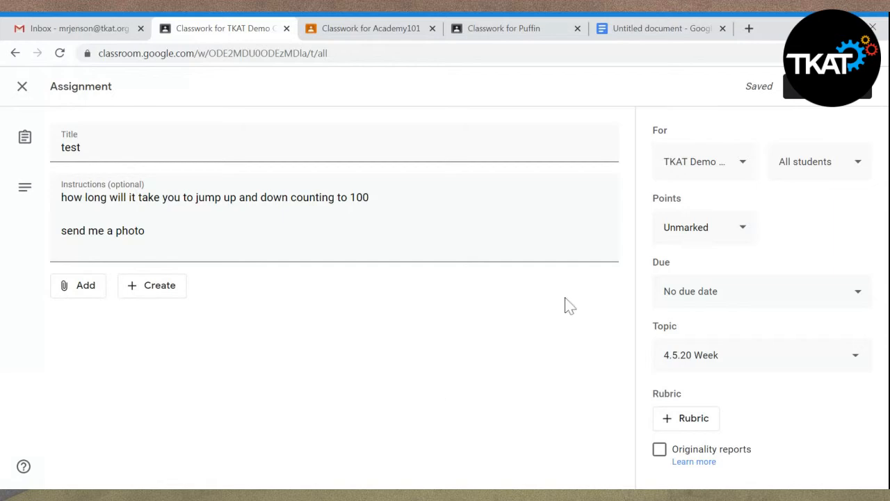
left_click(808, 99)
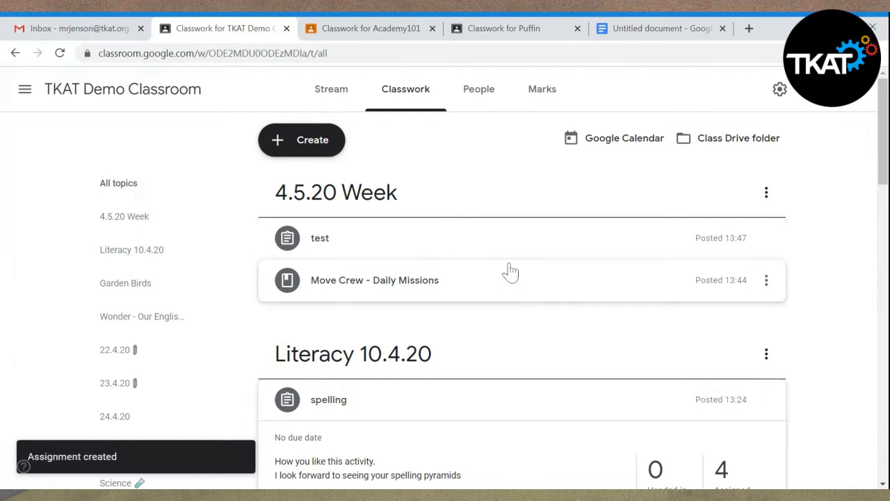
- Expand the "test" assignment's details, view its student work page and return to the Classwork page
left_click(509, 262)
left_click(508, 261)
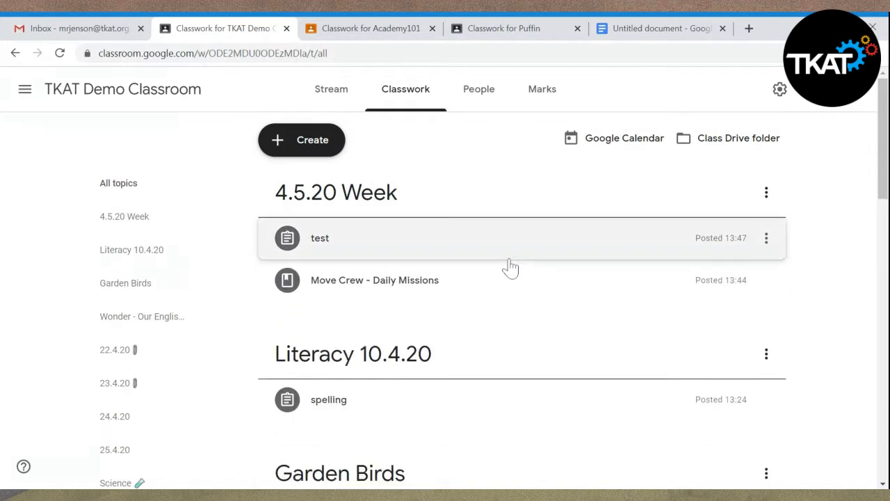
left_click(508, 262)
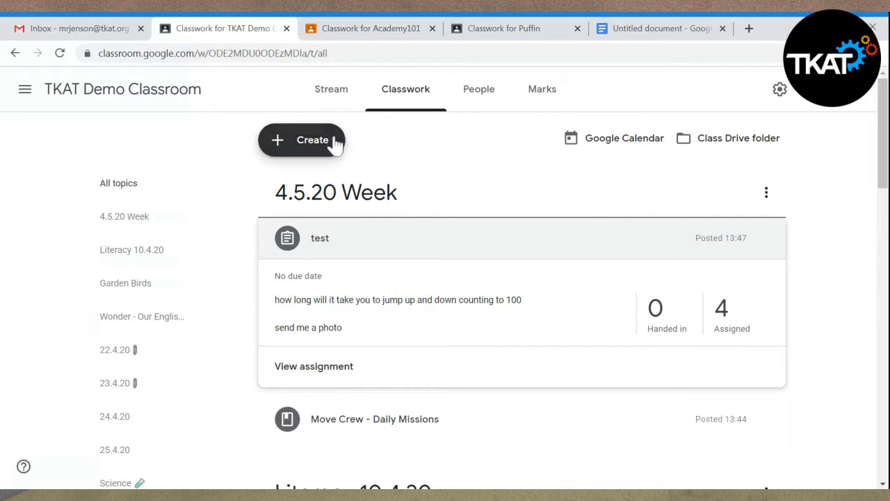
left_click(311, 143)
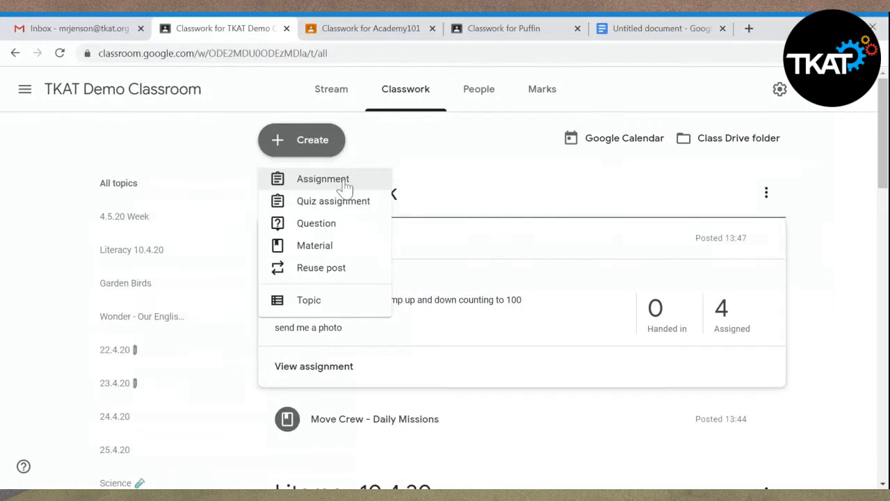
left_click(433, 159)
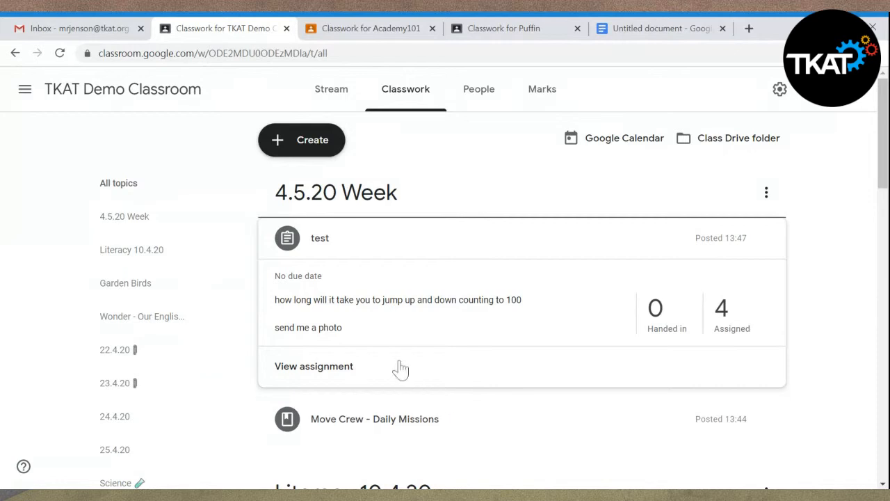
left_click(339, 373)
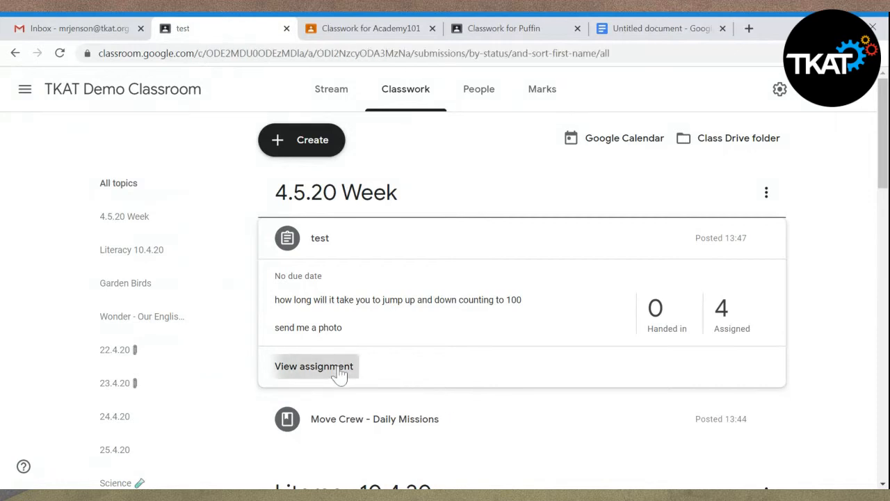
left_click(16, 54)
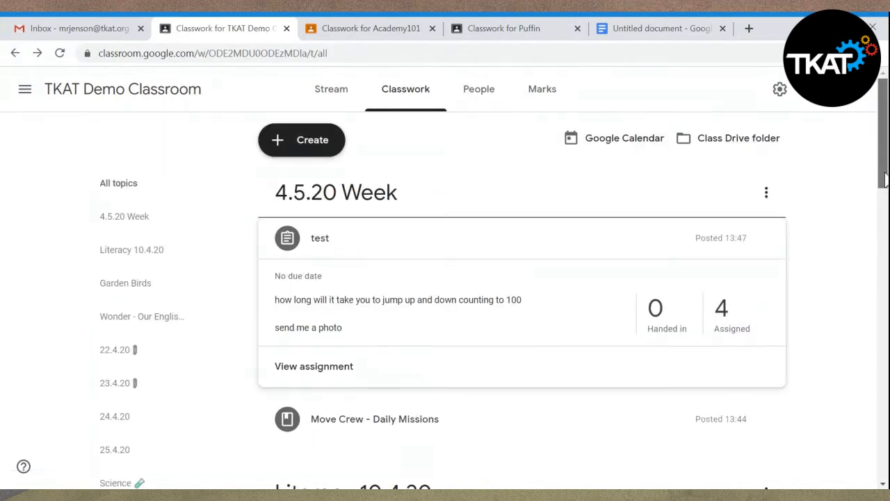
- Expand the spelling assignment under Literacy 10.4.20 to view its details, and return to the start of the Classwork page
left_click_drag(884, 177, 884, 244)
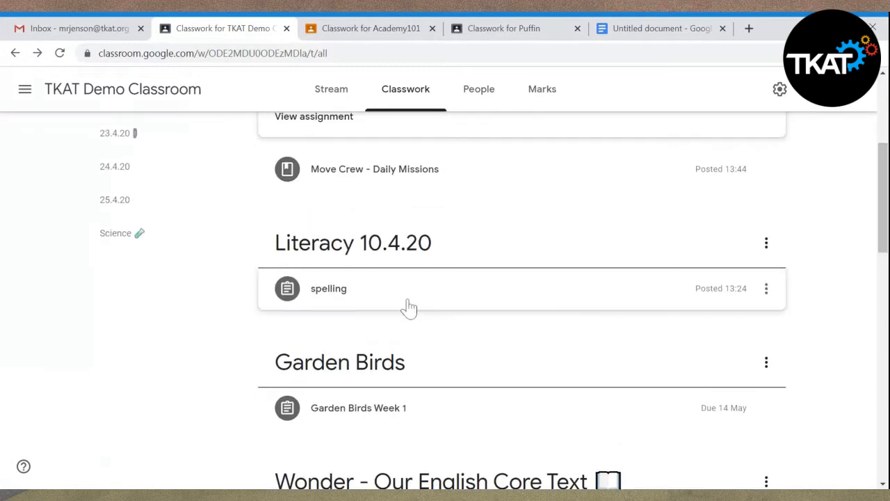
left_click(374, 299)
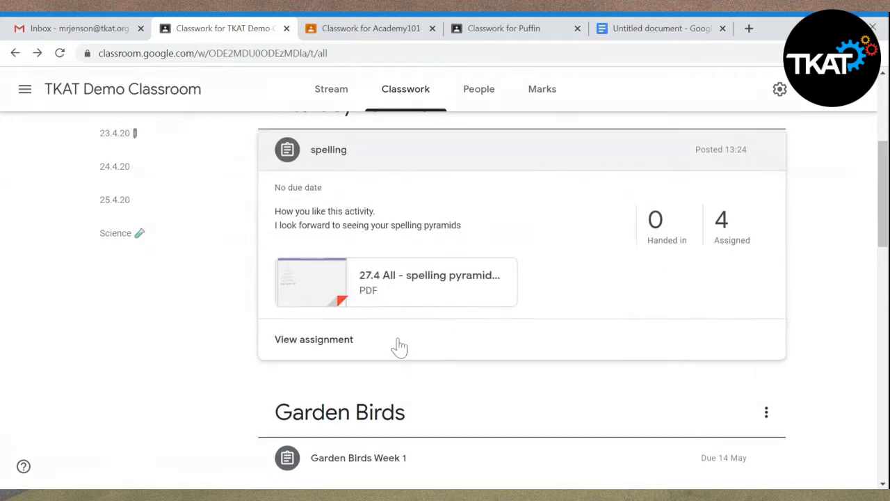
left_click(15, 54)
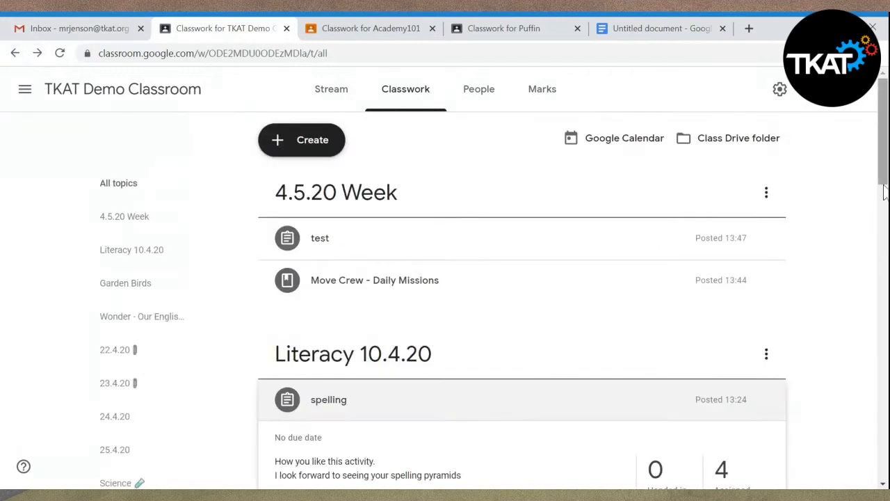
- Expand the Move Crew - Daily Missions material under 4.5.20 Week and open its full details page
left_click_drag(886, 172, 886, 181)
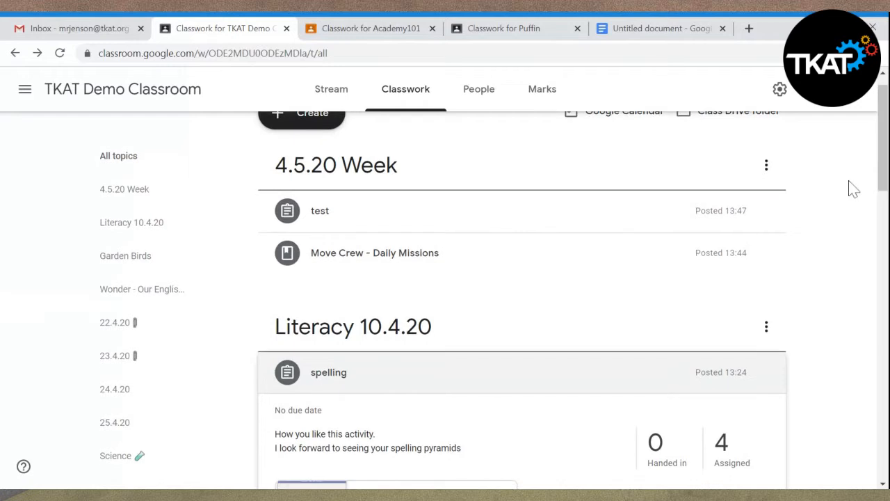
left_click(455, 274)
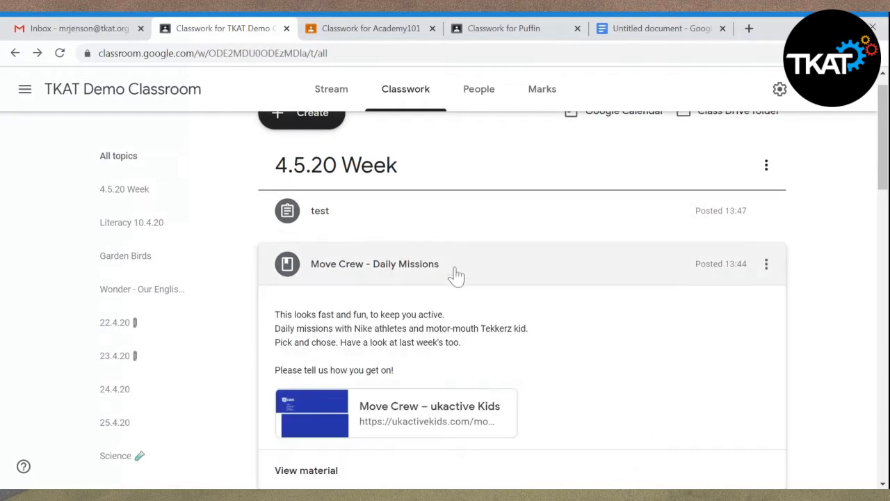
scroll(886, 174, "down", 2)
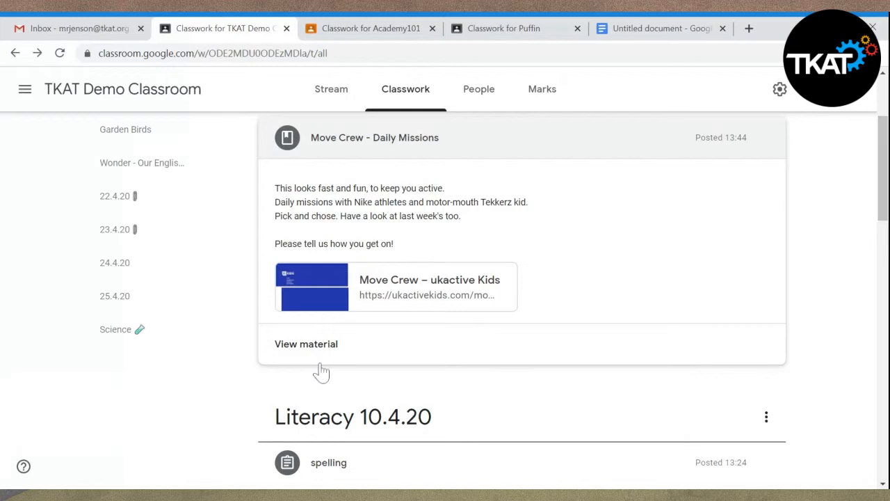
left_click(315, 350)
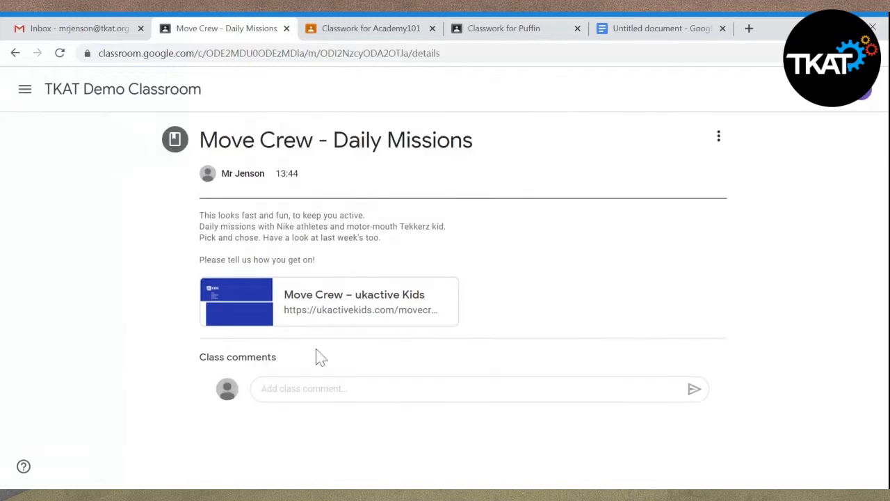
- Post a class comment on the Move Crew material saying that a named pupil really liked this activity
left_click(320, 389)
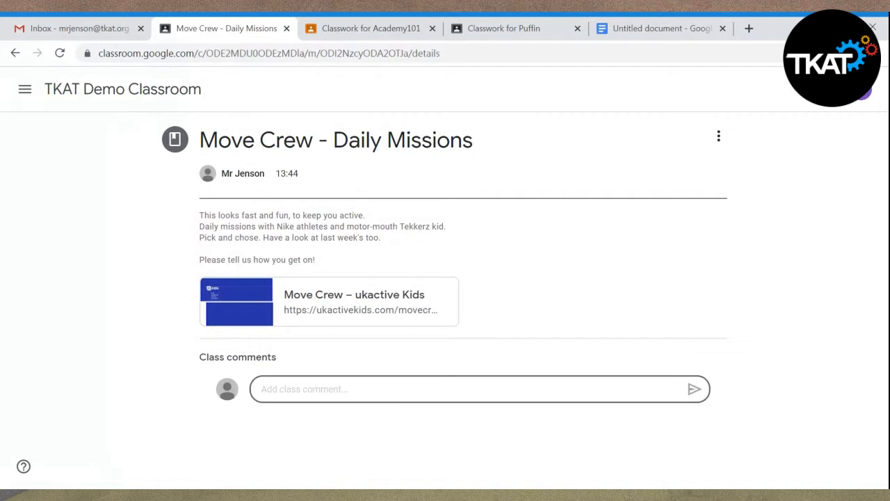
type("Thi")
key("BackSpace")
key("BackSpace")
key("BackSpace")
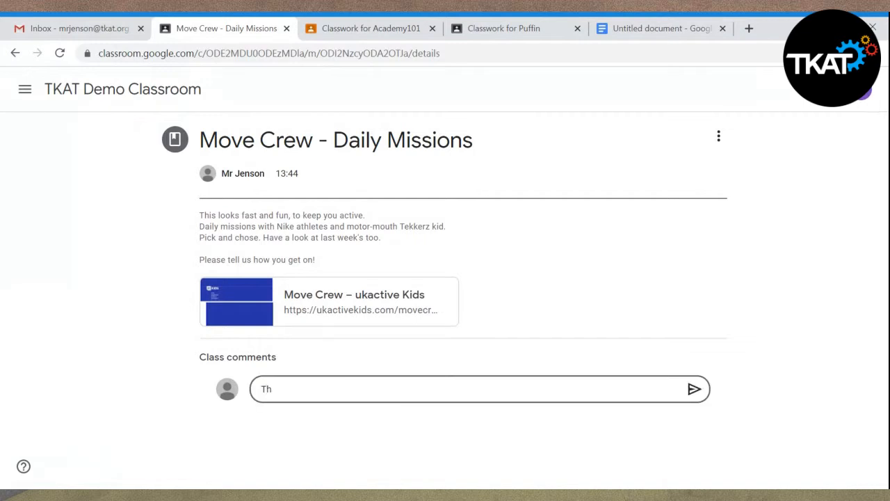
type("Mik")
type("e reakkt")
key("BackSpace")
key("BackSpace")
type("lly liked this a")
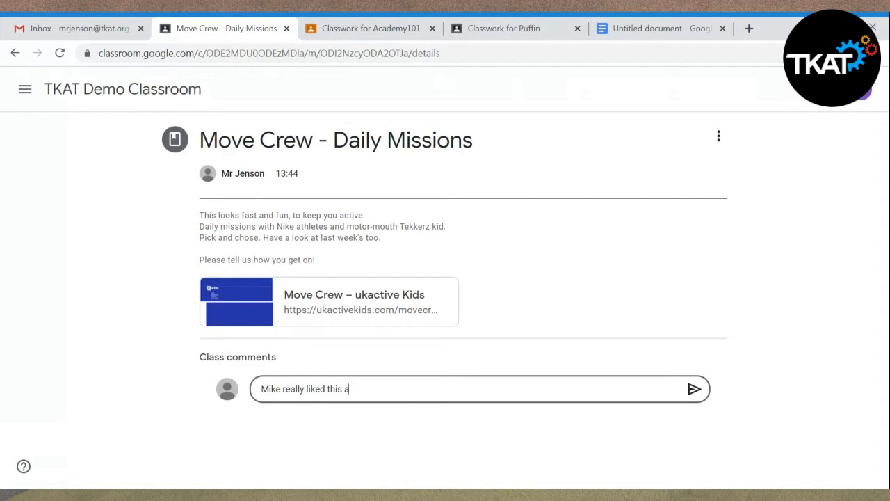
type("ctivite")
key("BackSpace")
type("y")
left_click(695, 390)
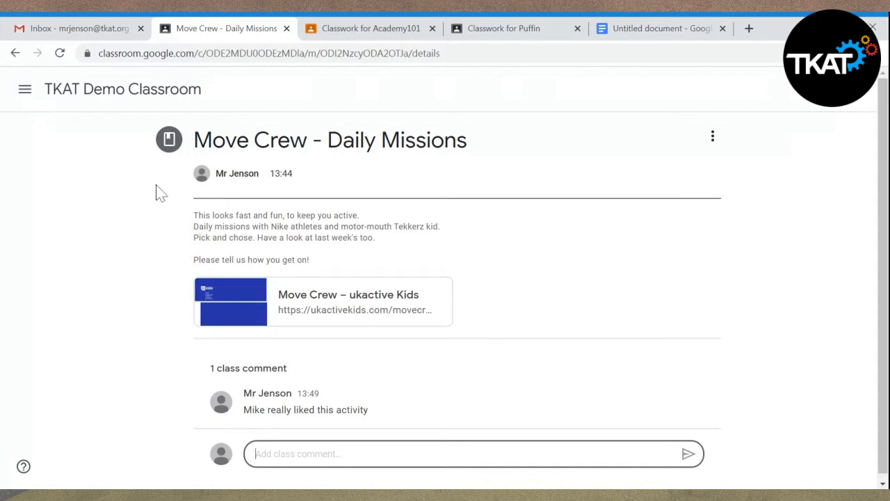
- Leave the material for the TKAT Demo Classroom stream and go to its Classwork page
left_click(25, 92)
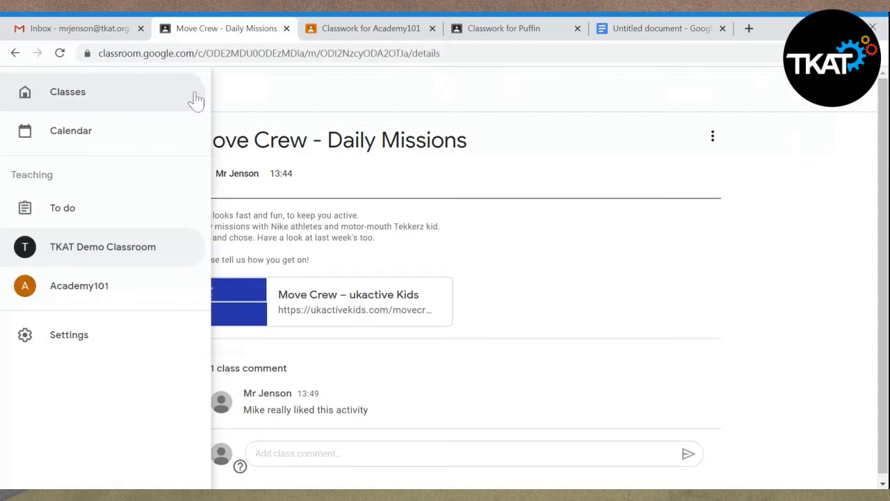
left_click(304, 105)
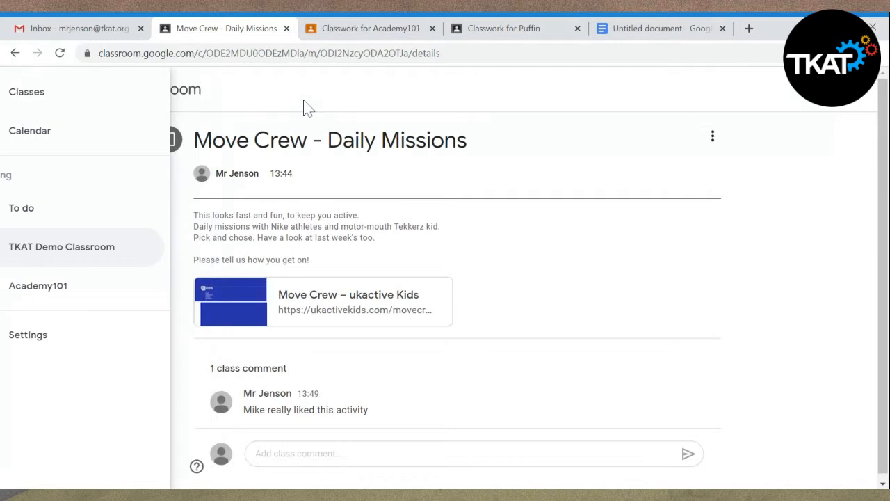
left_click(154, 93)
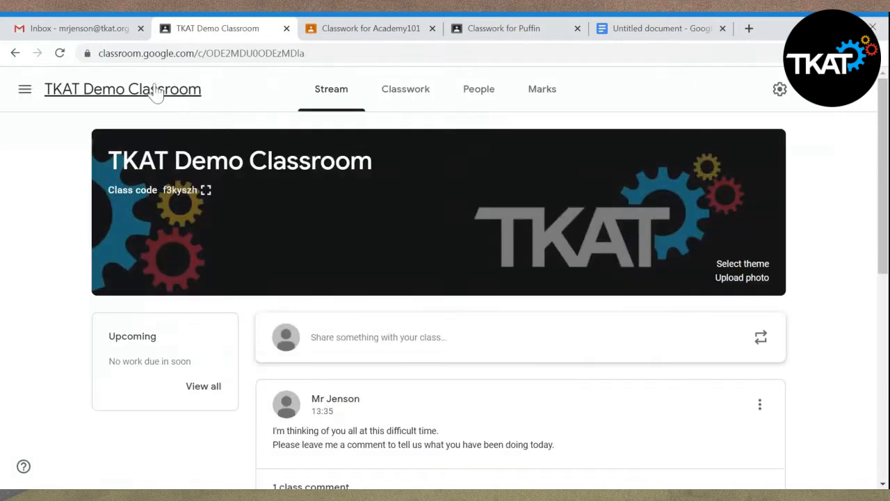
left_click(411, 104)
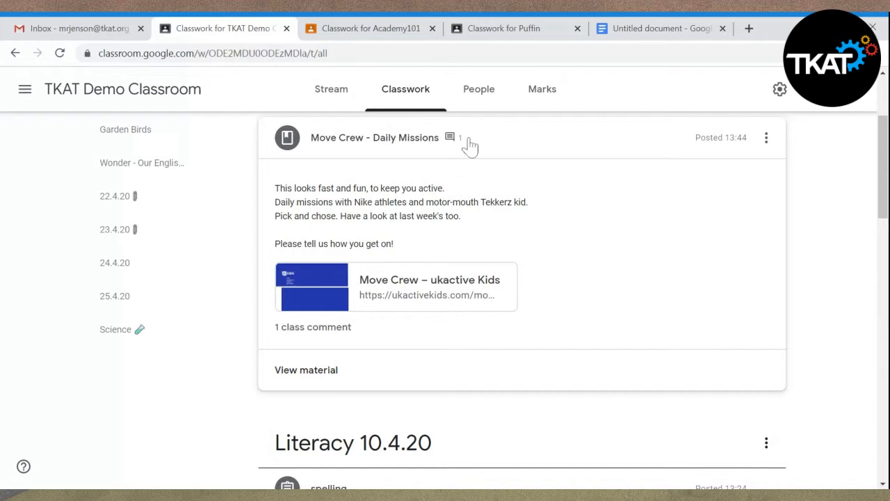
- Switch to Gmail, refresh the inbox to check for notification emails, and return to Google Classroom
left_click(79, 31)
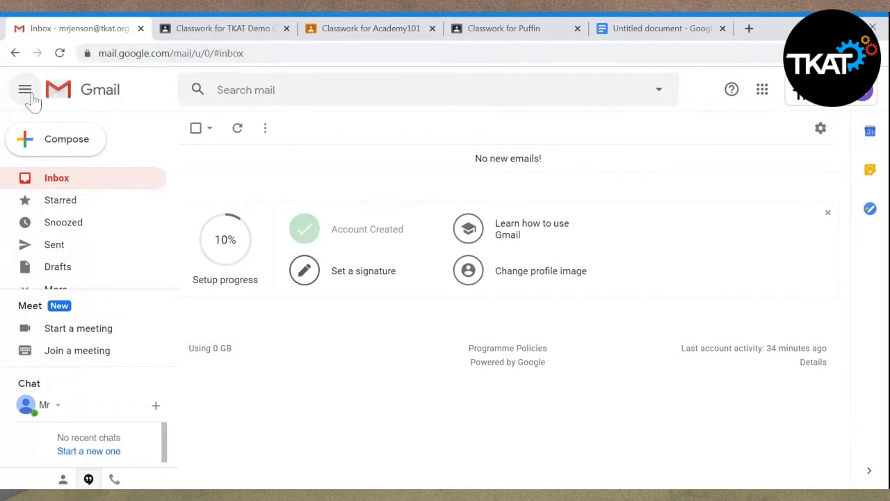
left_click(61, 54)
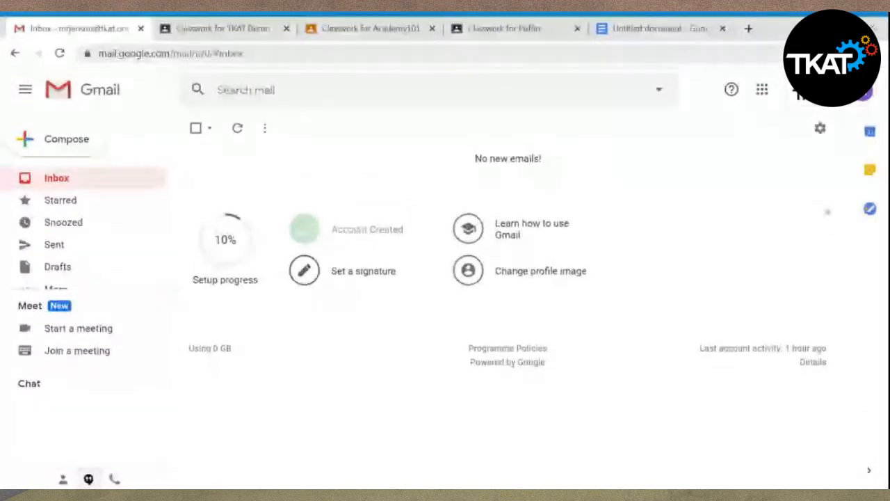
left_click(213, 31)
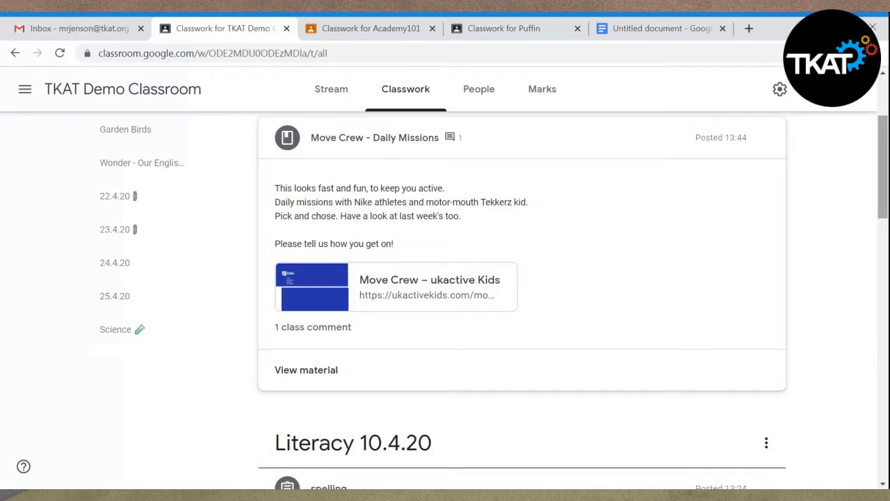
- Open the general Classroom settings and view the notification options
left_click(26, 92)
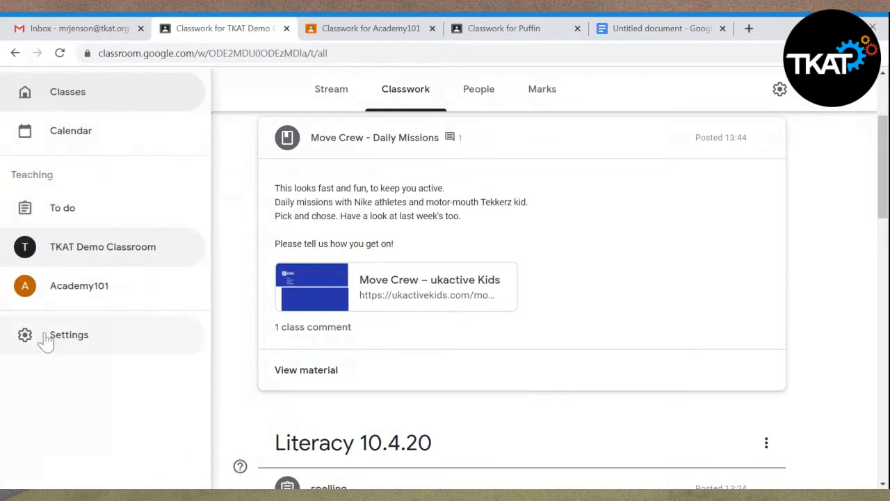
left_click(48, 335)
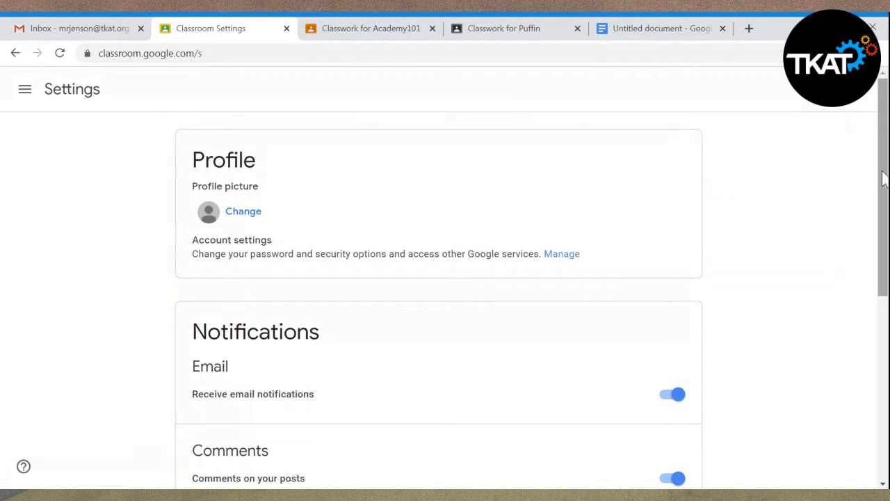
left_click_drag(883, 178, 875, 278)
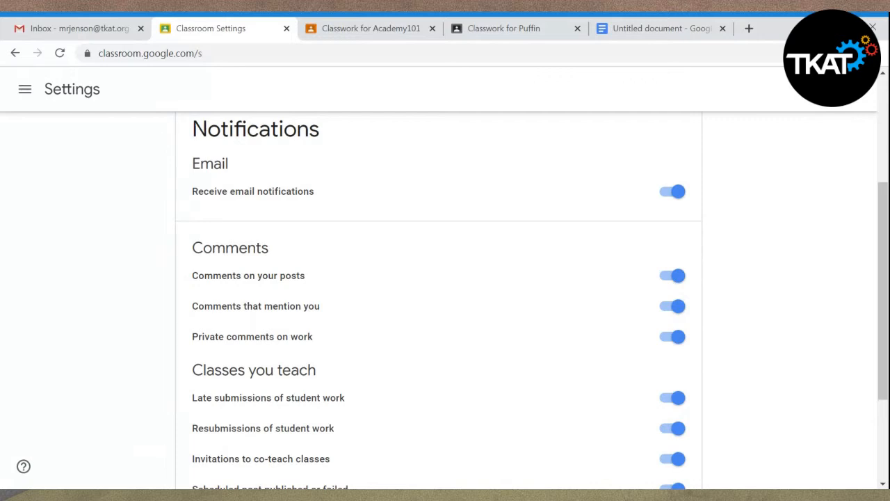
- Turn off receiving email notifications and turn it back on
left_click(673, 192)
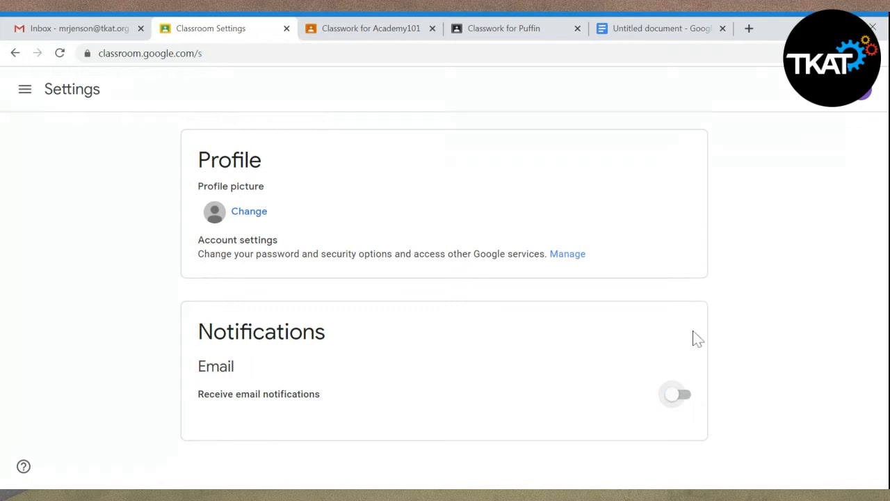
left_click(685, 397)
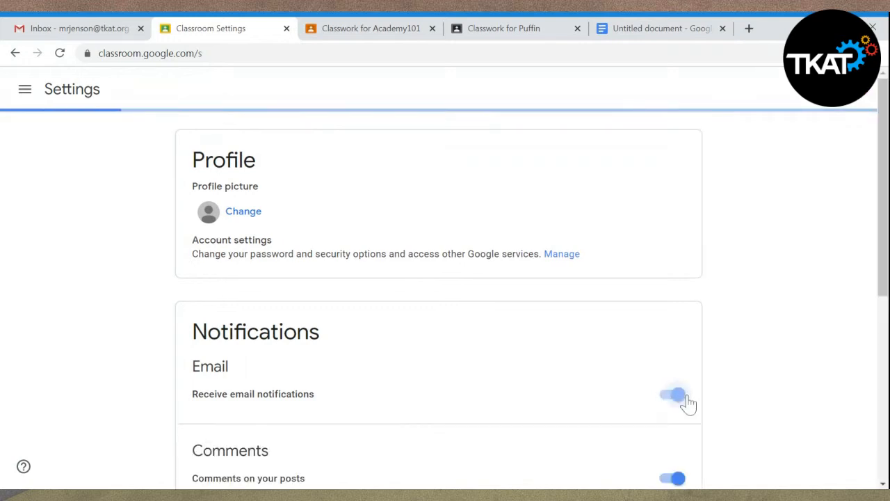
- Expand the per-class notifications in the settings and turn them off for Academy101
left_click_drag(887, 198, 887, 295)
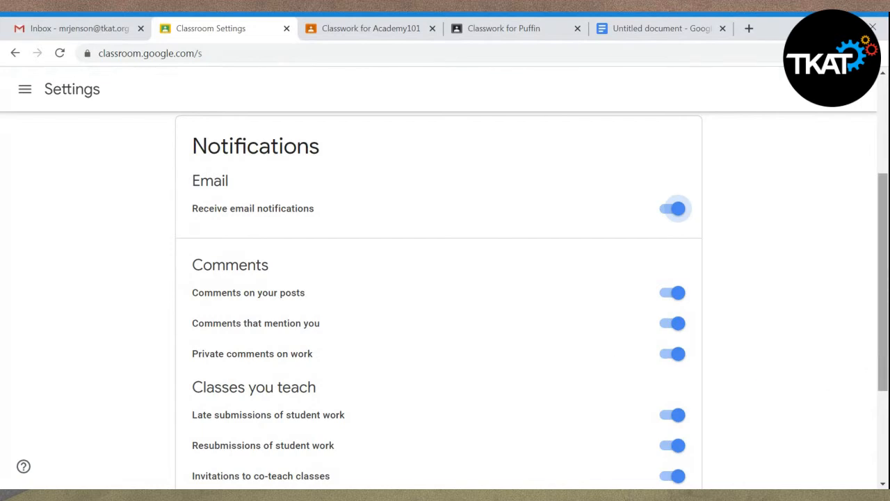
left_click_drag(883, 362, 882, 456)
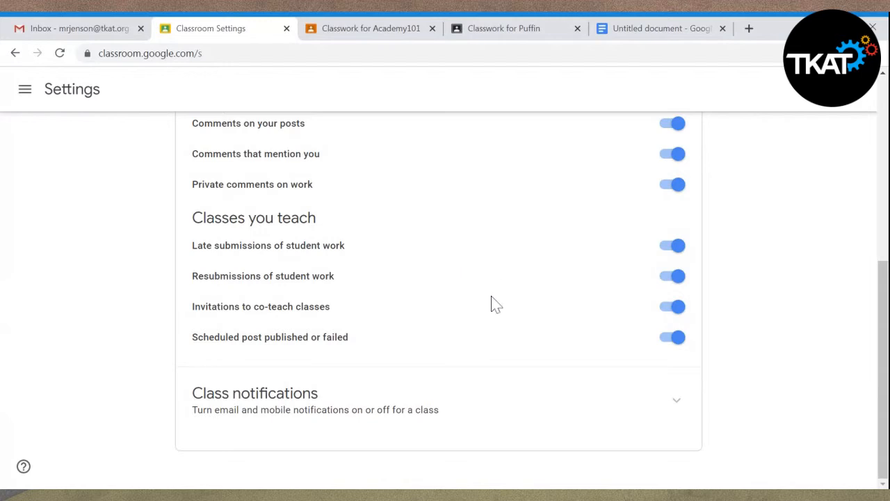
left_click(677, 402)
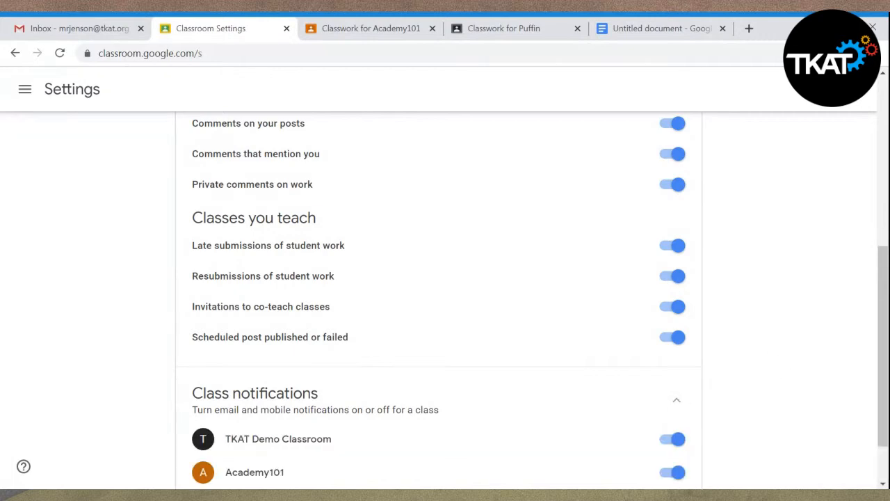
scroll(879, 313, "down", 1)
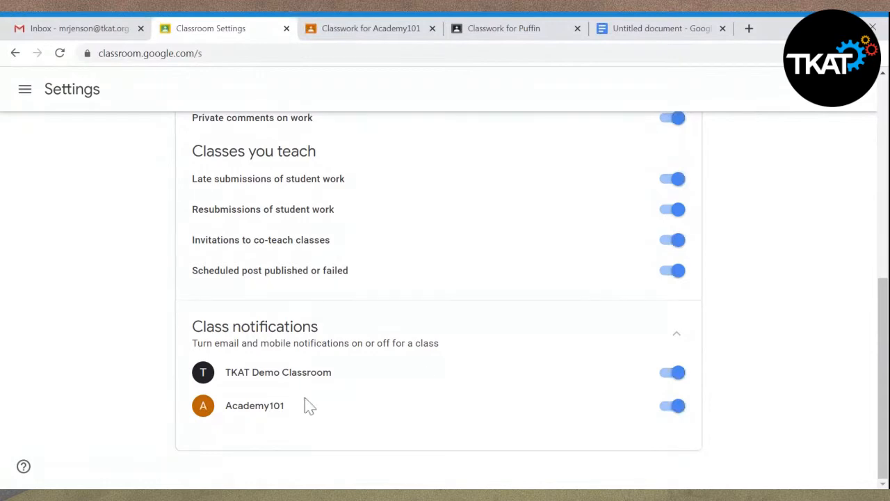
left_click(669, 414)
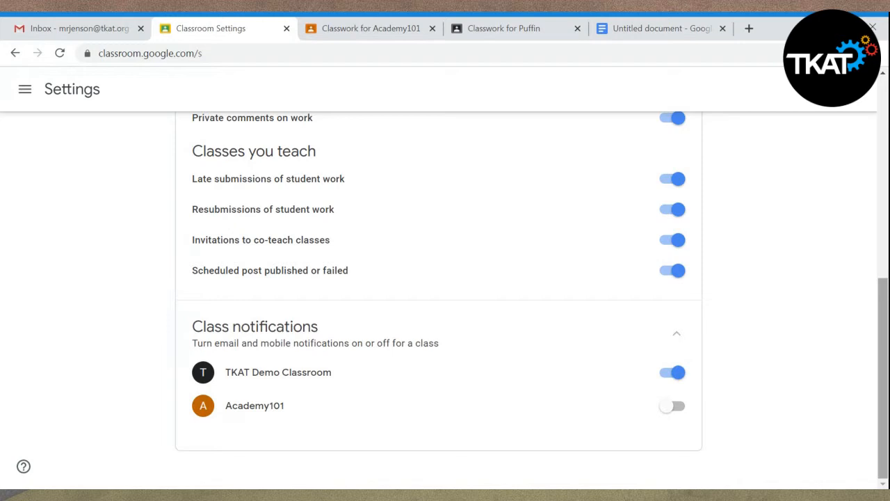
- Leave the settings and return to the TKAT Demo Classroom's Classwork page
scroll(878, 235, "up", 2)
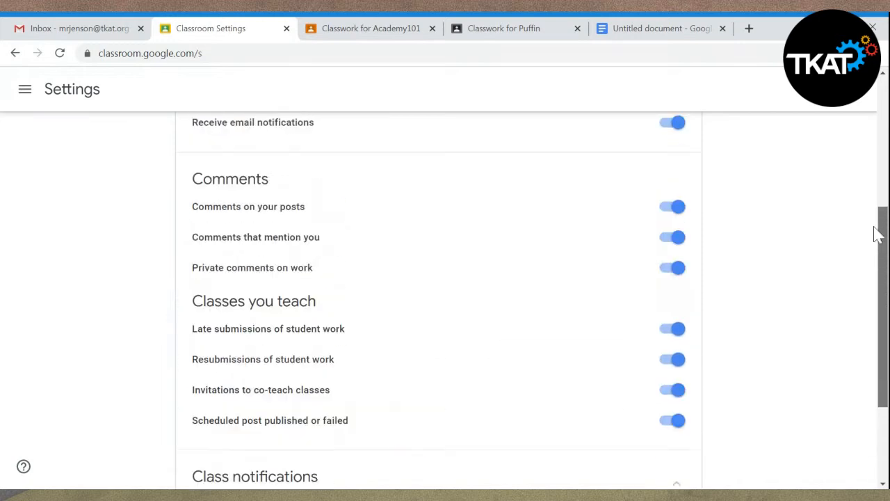
scroll(869, 223, "up", 4)
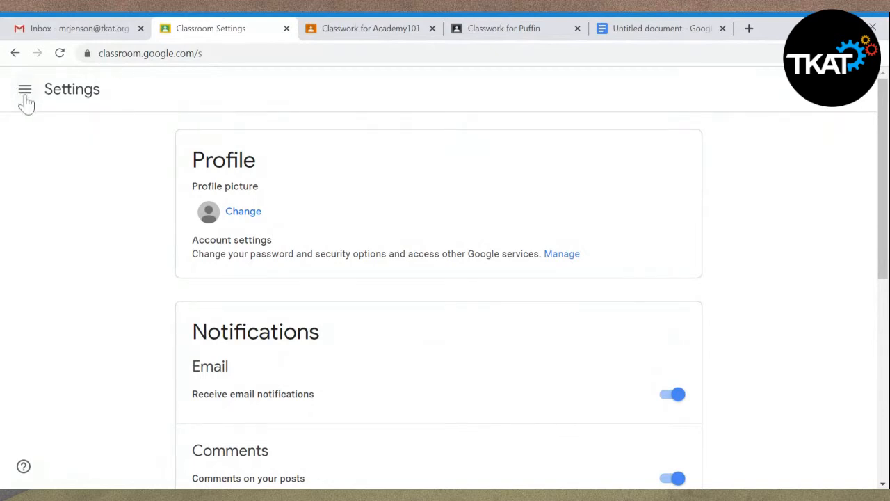
left_click(15, 54)
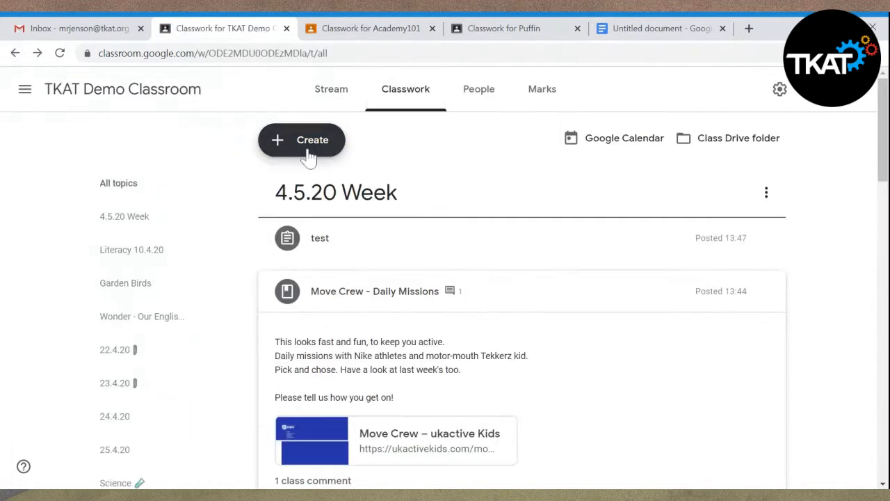
- Create a new classwork question titled "quiz" and check which answer types it offers
left_click(309, 153)
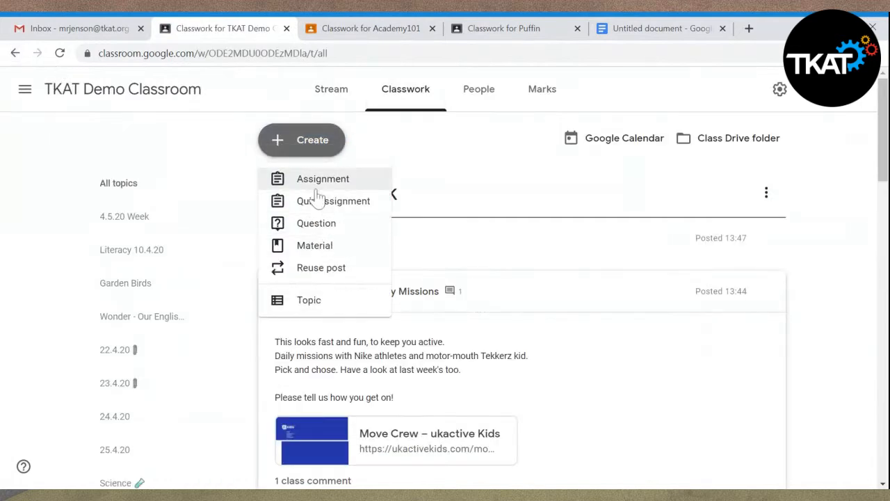
left_click(320, 229)
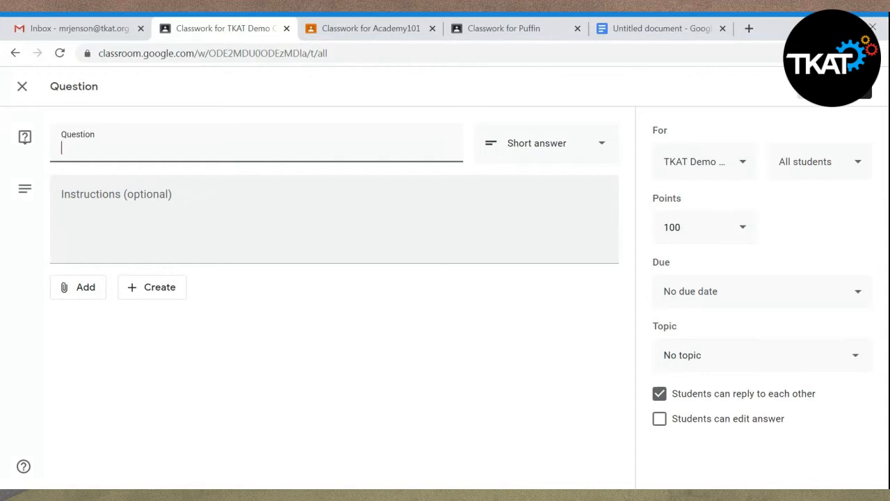
type("quiz")
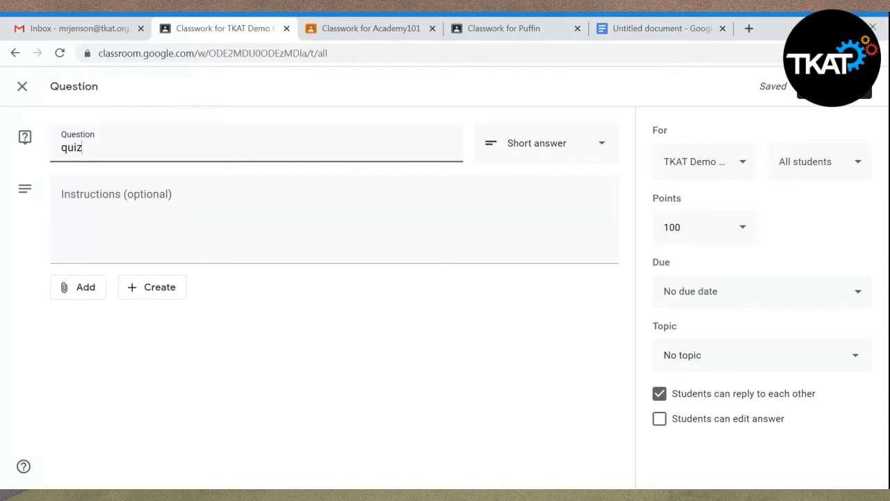
left_click(601, 151)
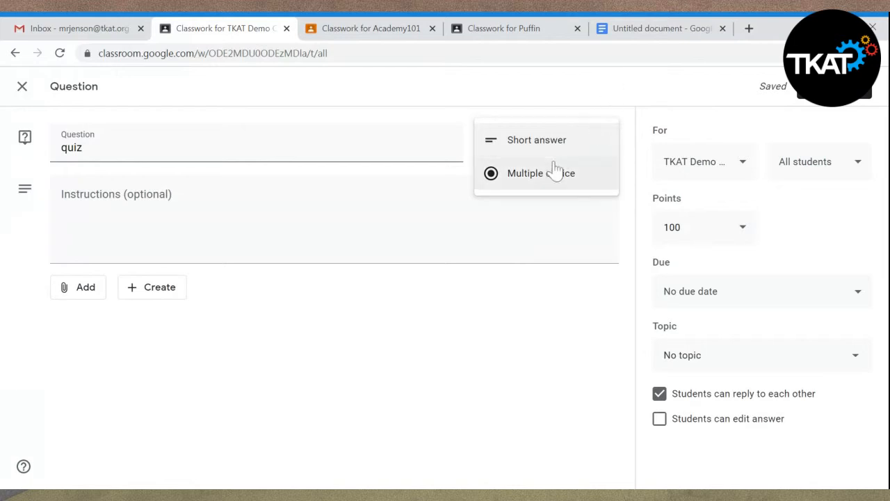
left_click(610, 99)
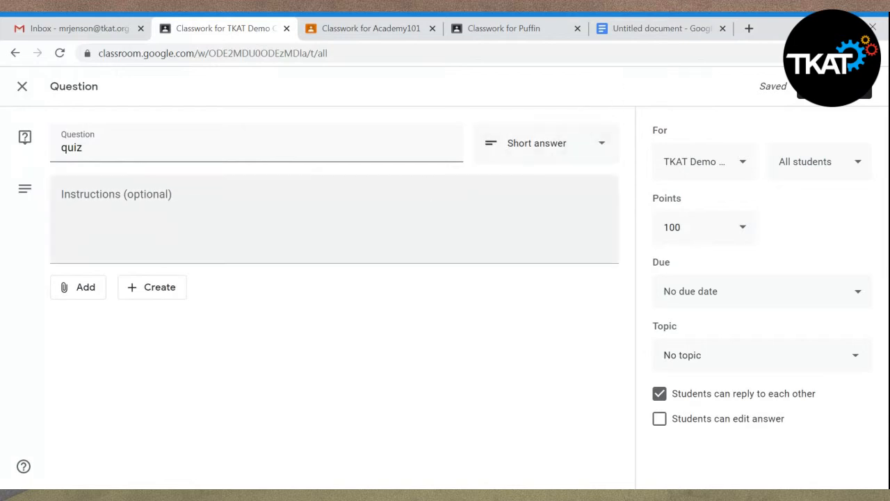
- Enter the question's instructions as "Tell me about the weather today"
left_click(334, 219)
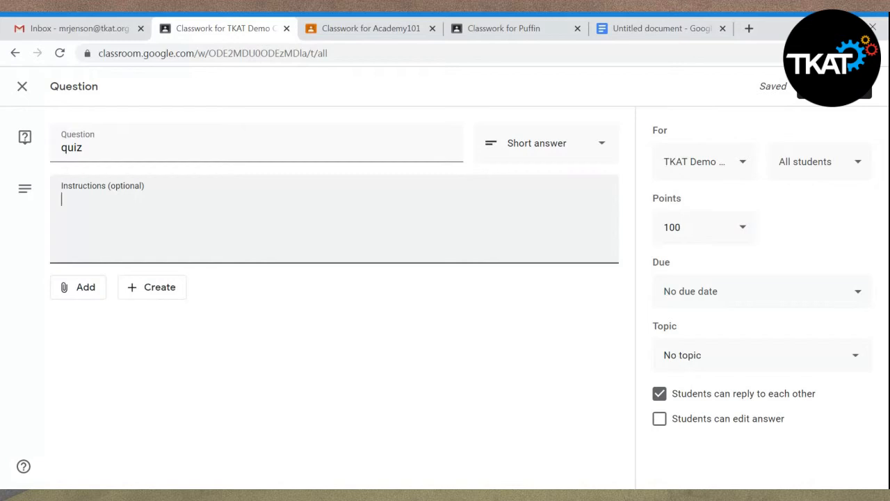
type("Tell me ab")
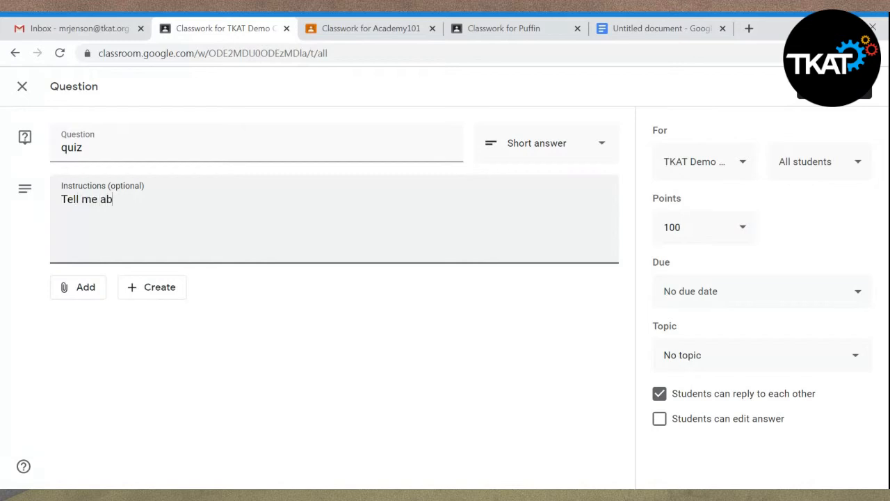
type("out the weather today")
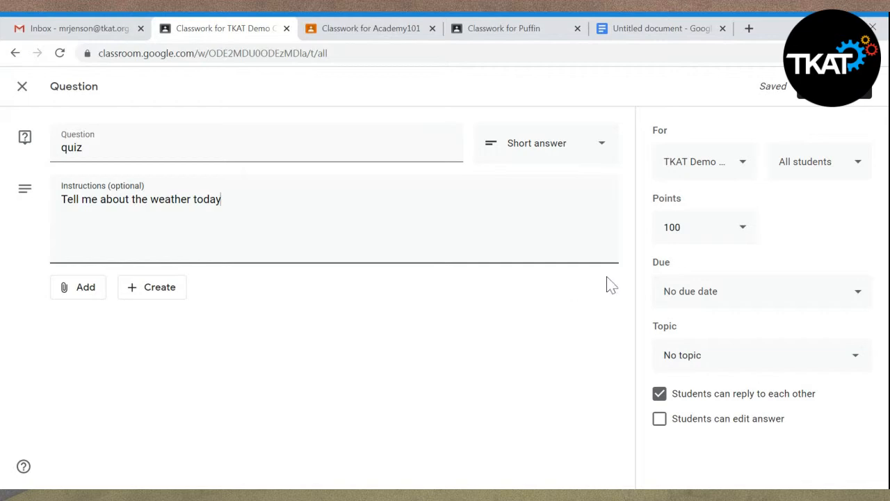
- Set the quiz question's points to Unmarked and post it to the class
left_click(743, 236)
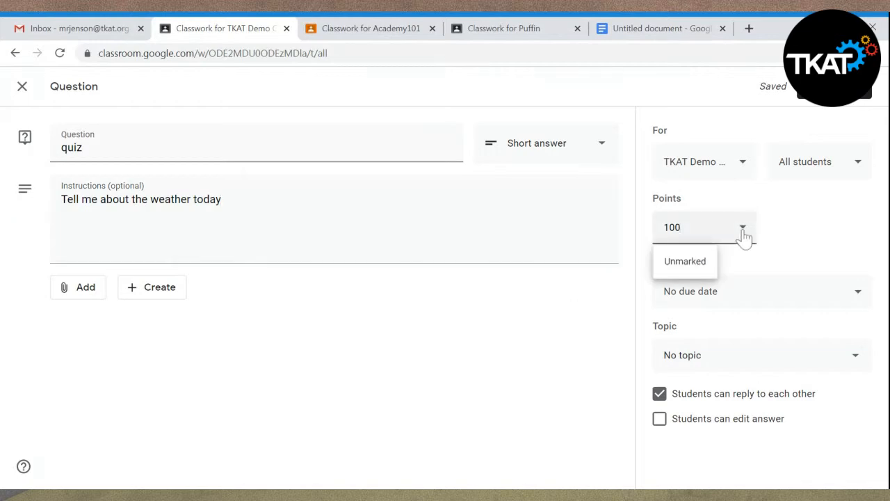
left_click(687, 264)
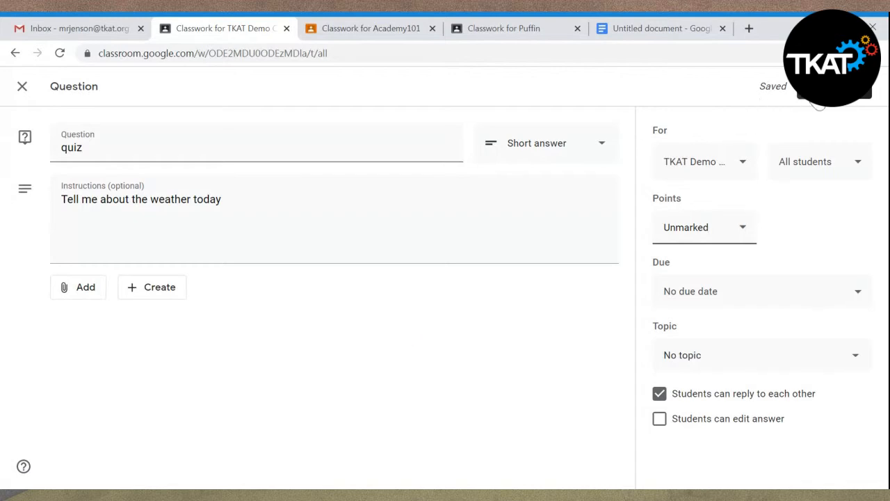
left_click(819, 97)
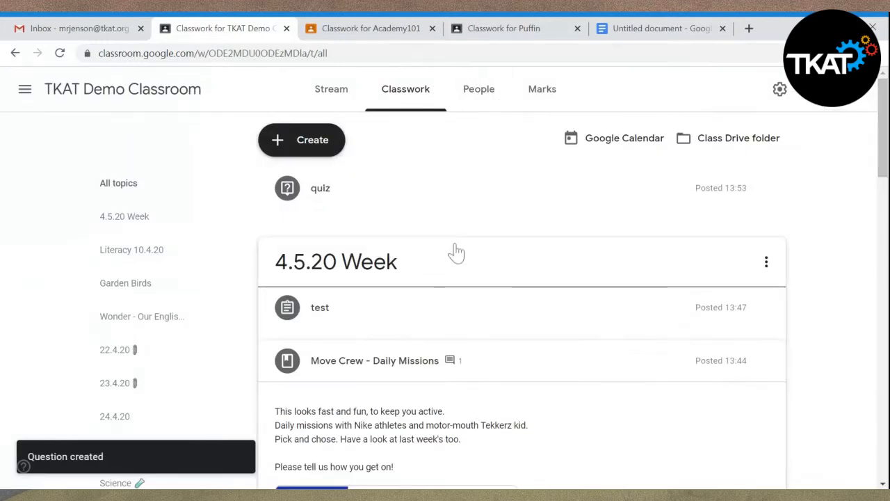
- Expand the posted quiz question in the classwork list and view its students' answers
left_click(520, 370)
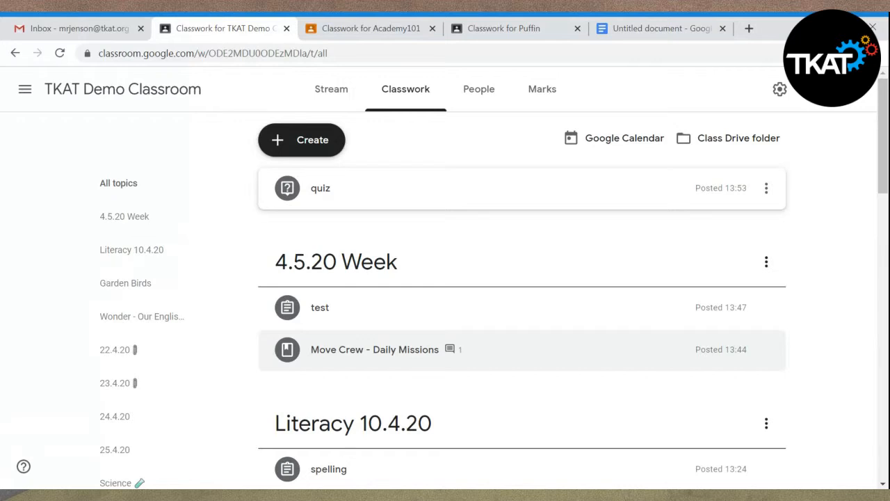
left_click(330, 202)
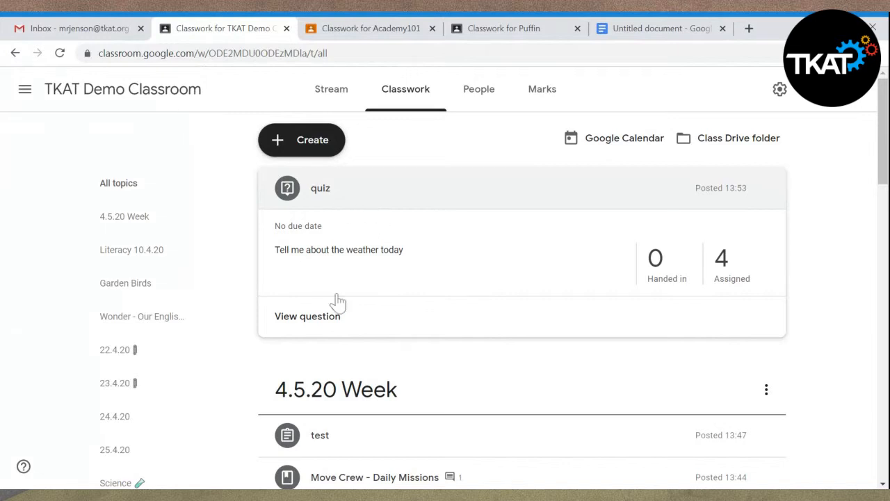
left_click(324, 330)
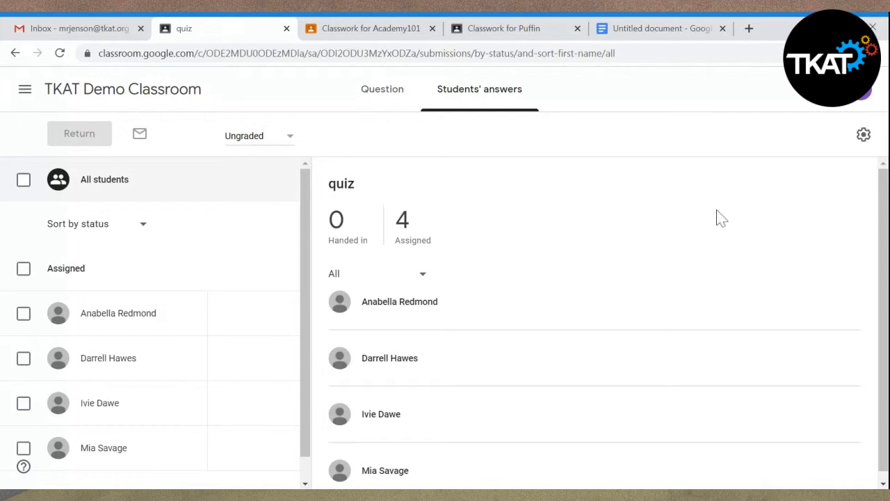
- Look at the list of available Google apps and close it again
left_click(831, 89)
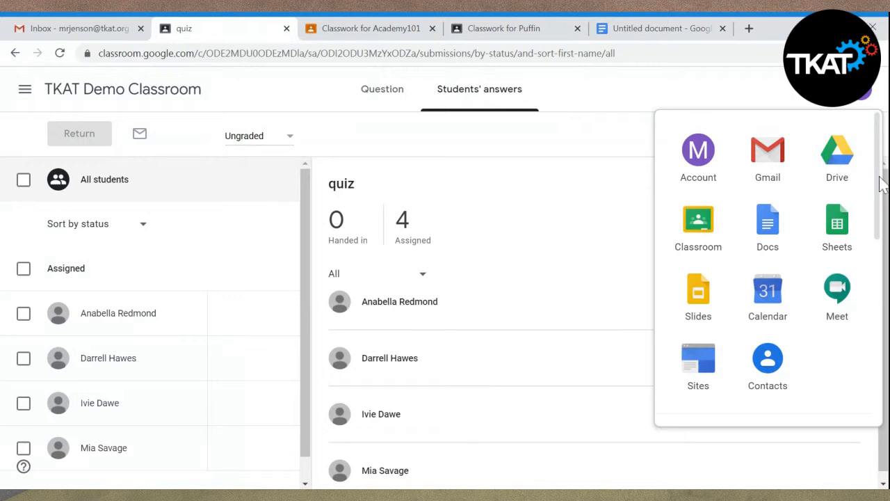
mouse_move(882, 184)
left_mouse_down()
mouse_move(886, 292)
mouse_move(882, 179)
left_mouse_up()
left_click(604, 98)
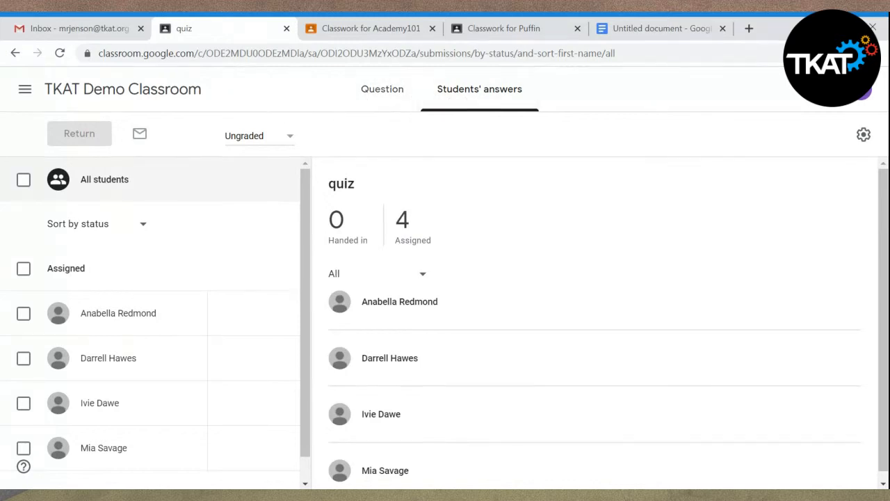
- Return to the TKAT Demo Classroom's Classwork page and reopen the quiz question's students' answers
left_click(101, 97)
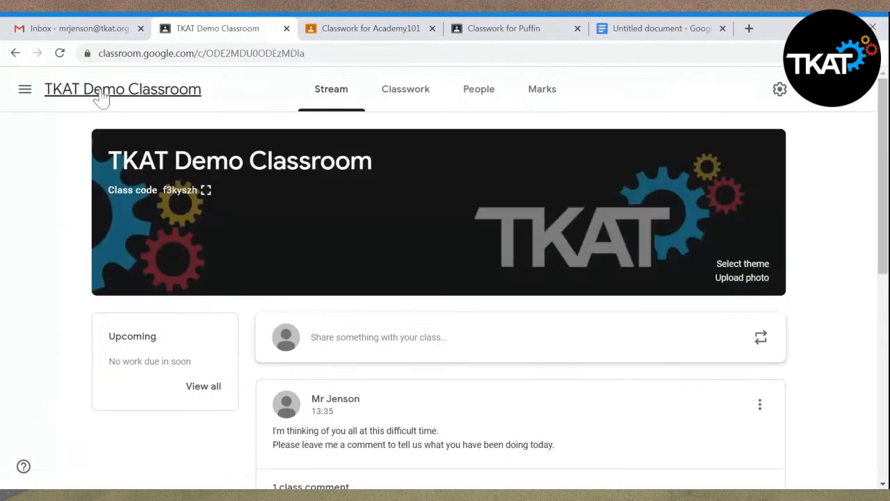
left_click(411, 100)
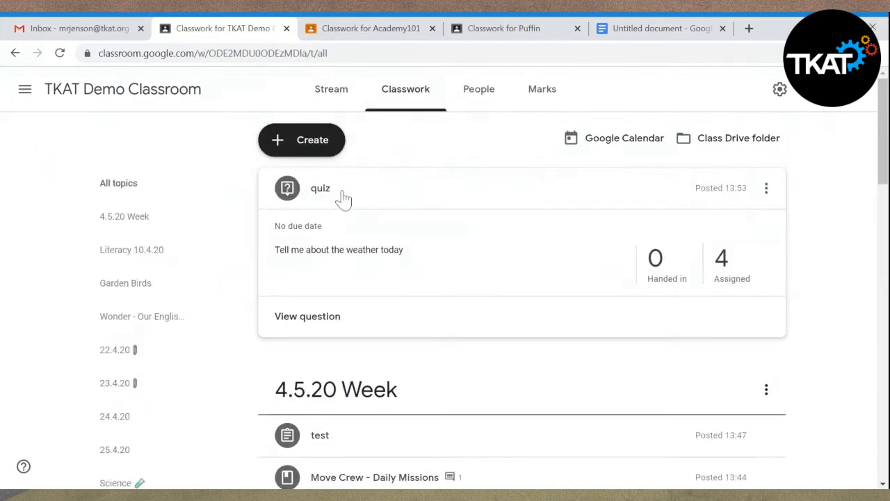
left_click(315, 326)
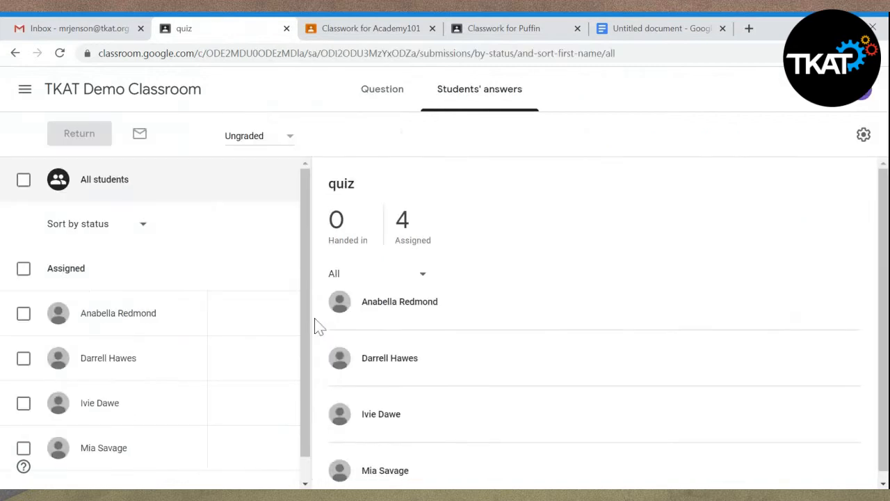
- View the quiz's question page with its instructions and class comment field
left_click(383, 96)
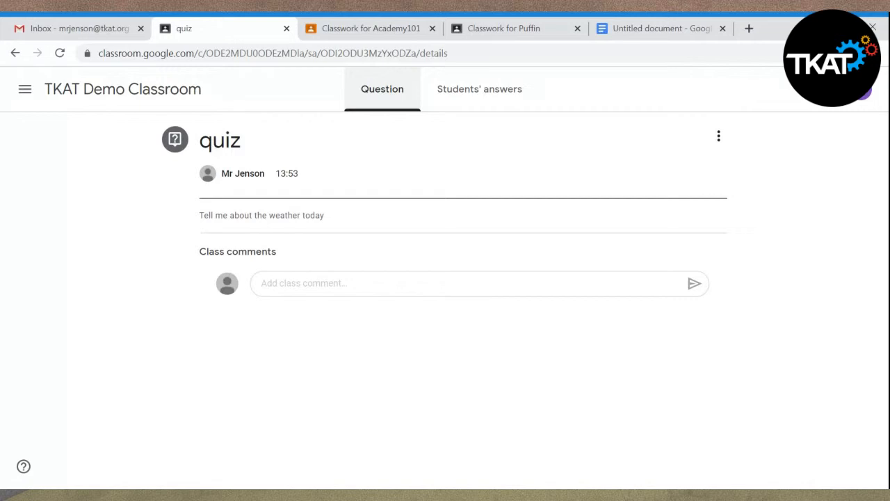
left_click(298, 285)
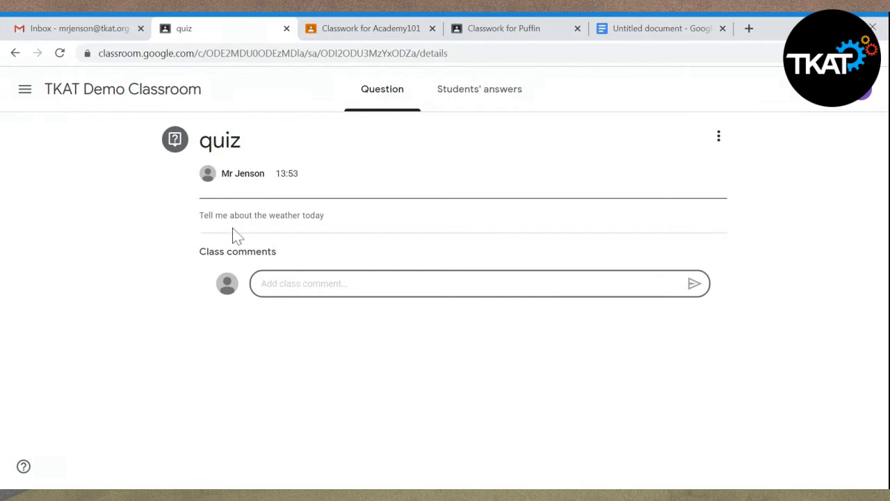
left_click(285, 216)
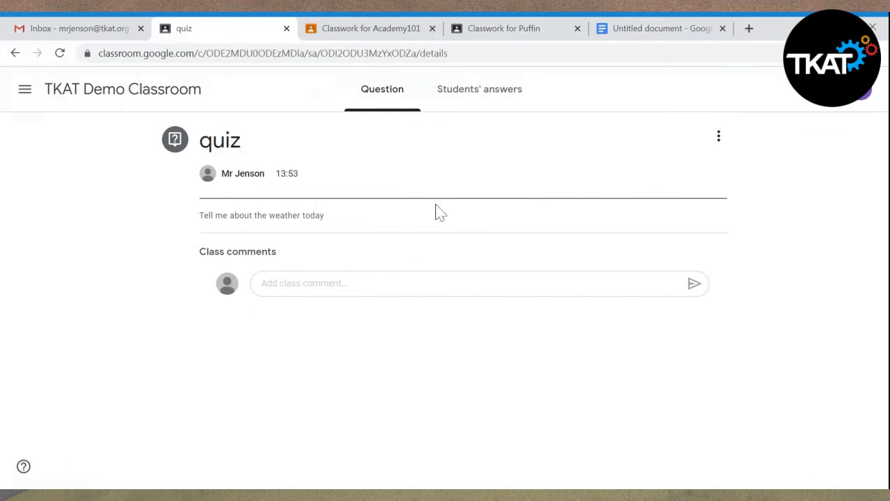
- Compare the quiz's students' answers view with its question page, checking the question's options along the way
left_click(476, 105)
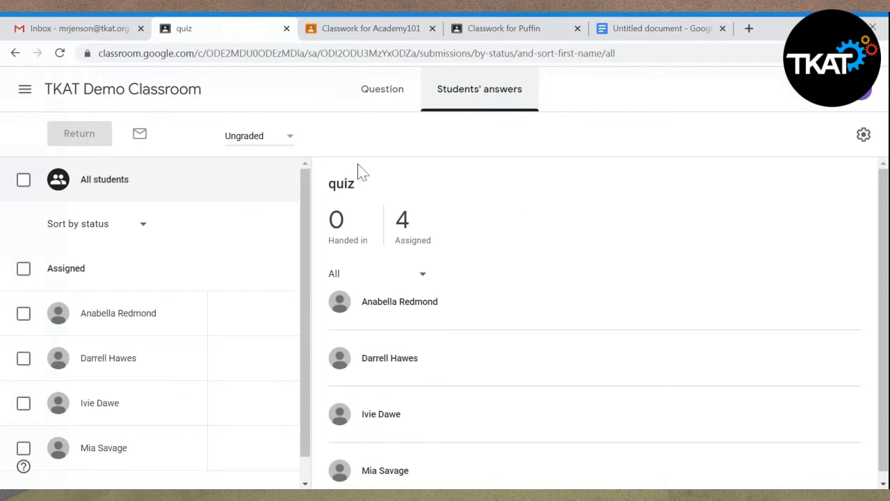
left_click(376, 86)
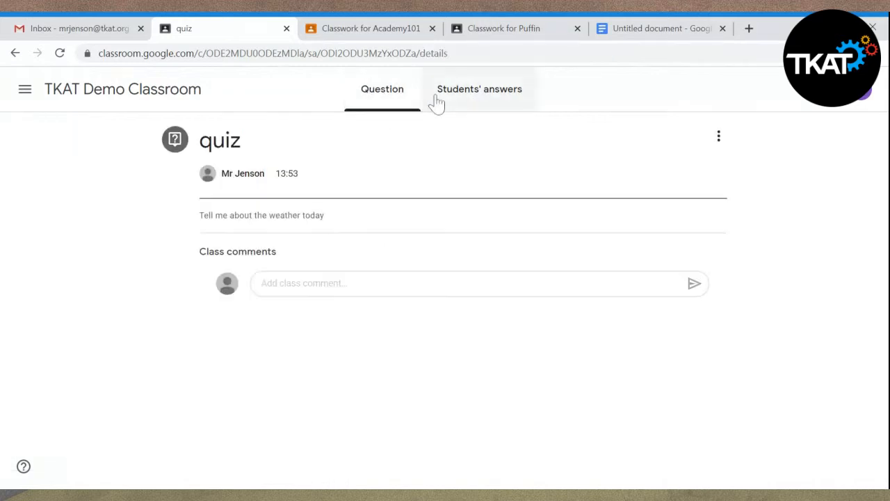
left_click(721, 140)
left_click(800, 193)
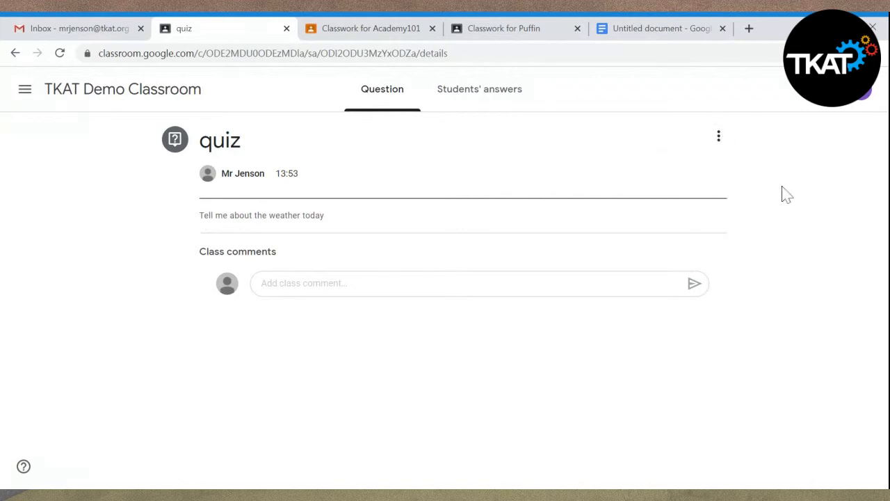
left_click(479, 101)
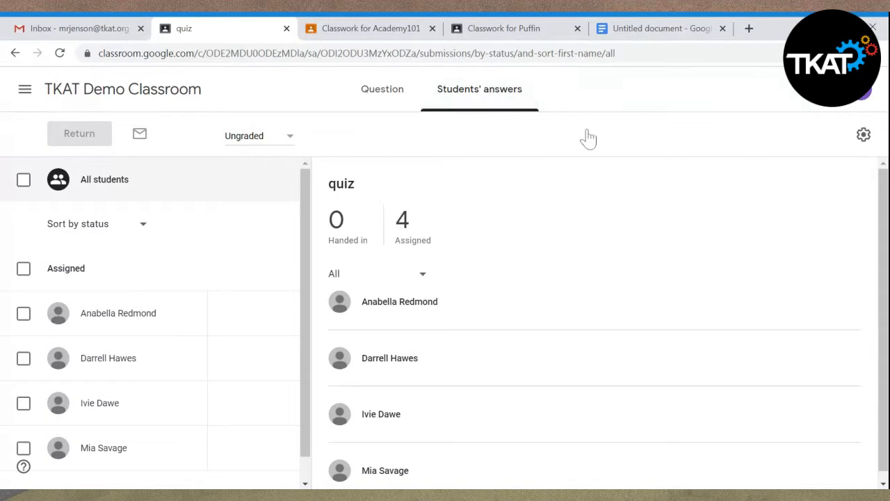
scroll(886, 238, "down", 1)
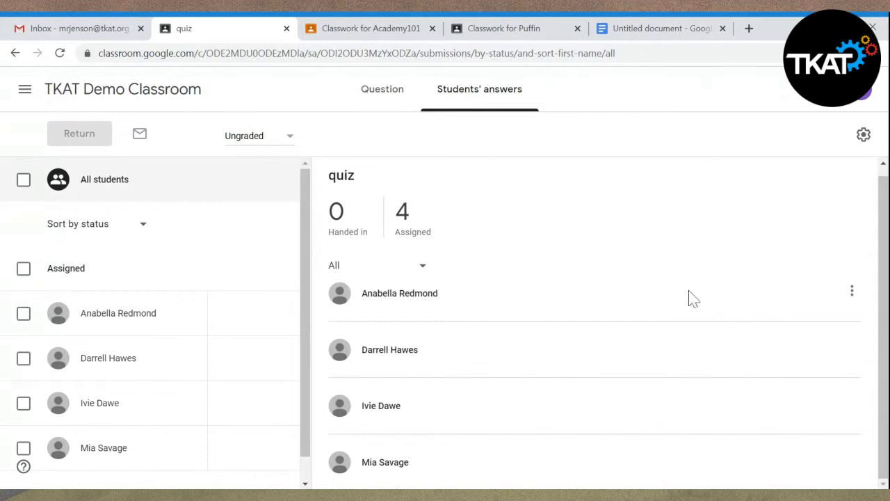
left_click(400, 101)
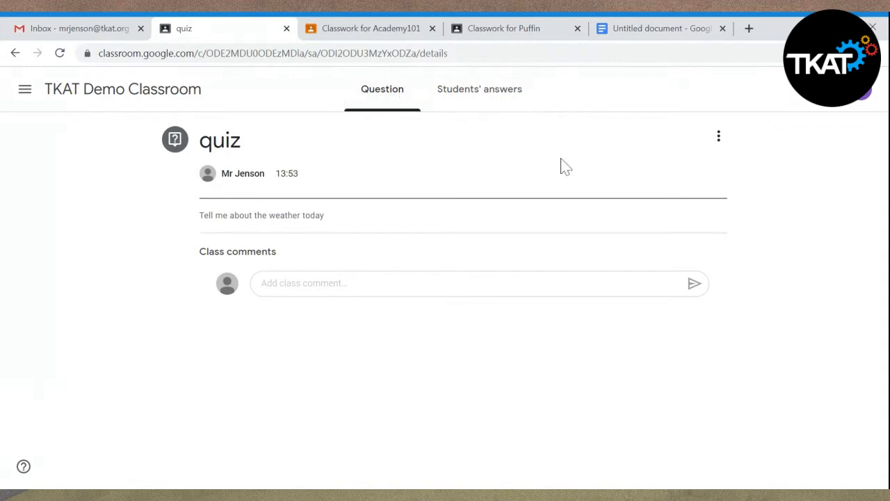
- Find the Home Learning Quiz assignment in the Puffin class's classwork and open its attached Home Learning quiz form
left_click(532, 40)
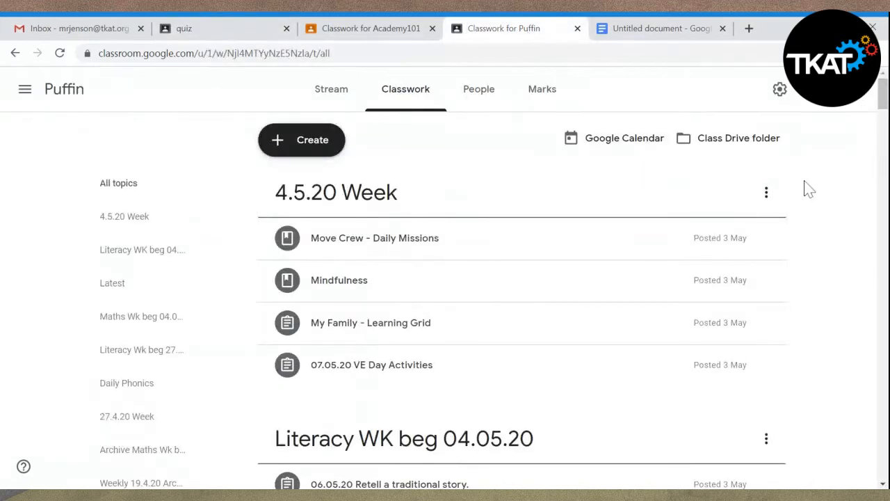
scroll(882, 97, "down", 10)
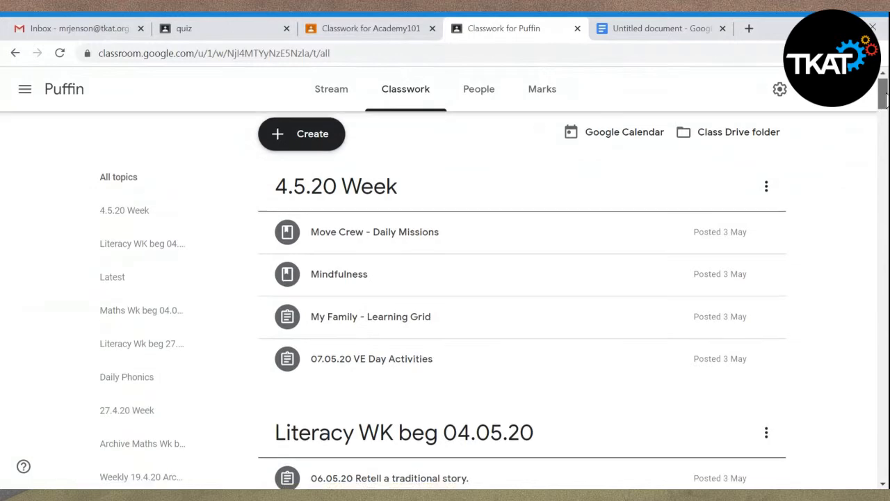
scroll(522, 299, "down", 20)
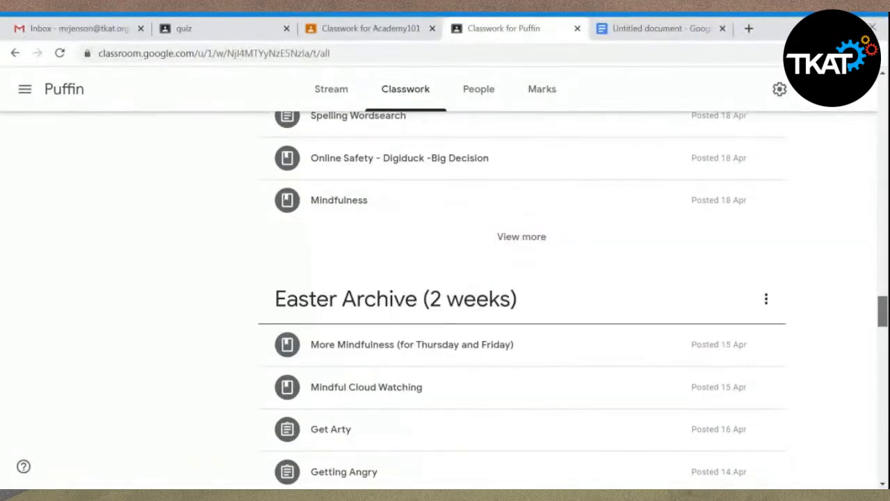
left_click_drag(882, 367, 885, 394)
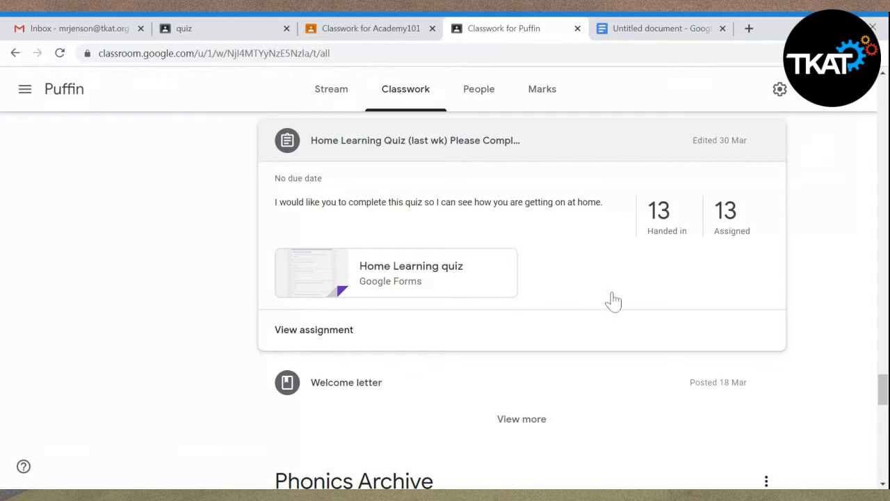
left_click(424, 278)
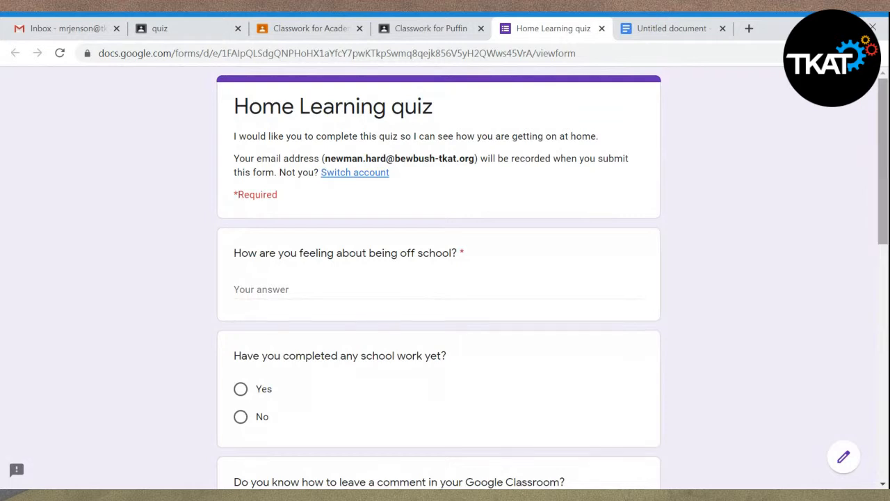
- Read through the Home Learning quiz form's questions and answer types, and return to its beginning
scroll(439, 278, "down", 2)
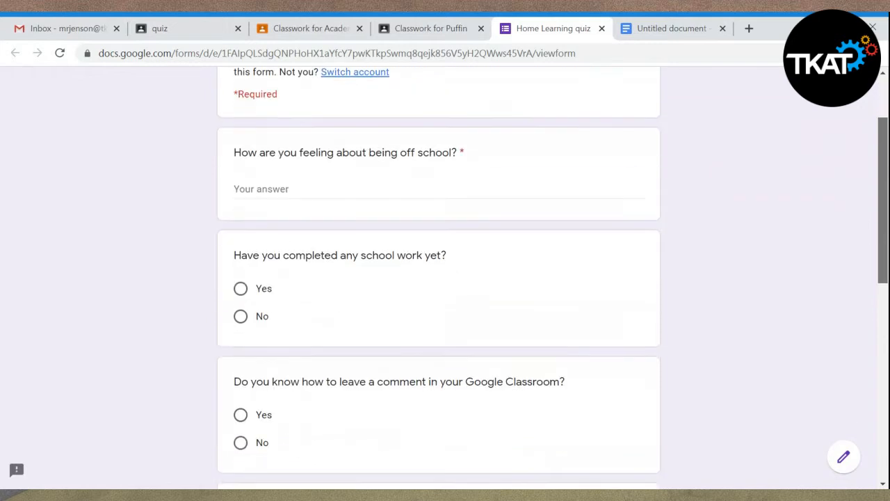
scroll(438, 278, "down", 3)
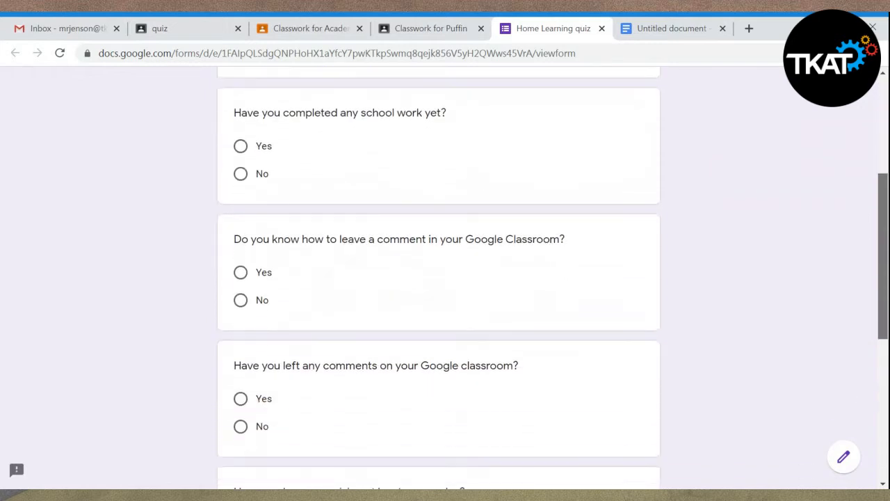
scroll(438, 278, "down", 2)
scroll(865, 258, "up", 4)
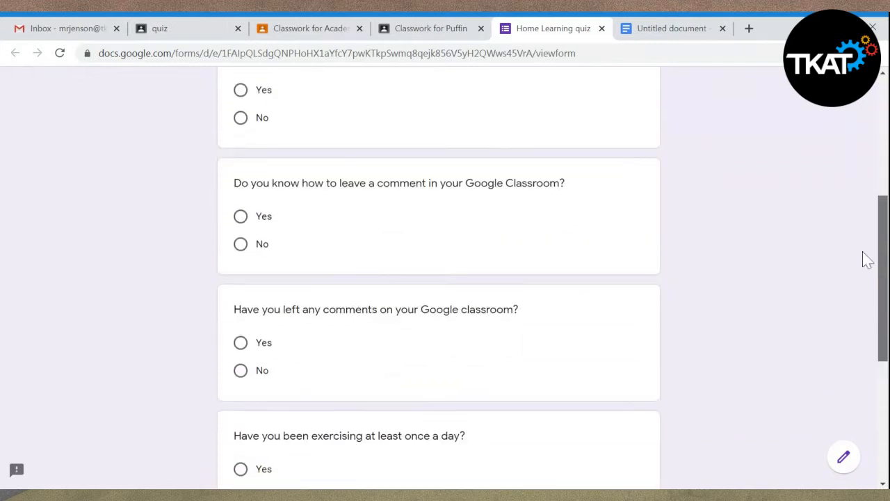
scroll(858, 204, "up", 2)
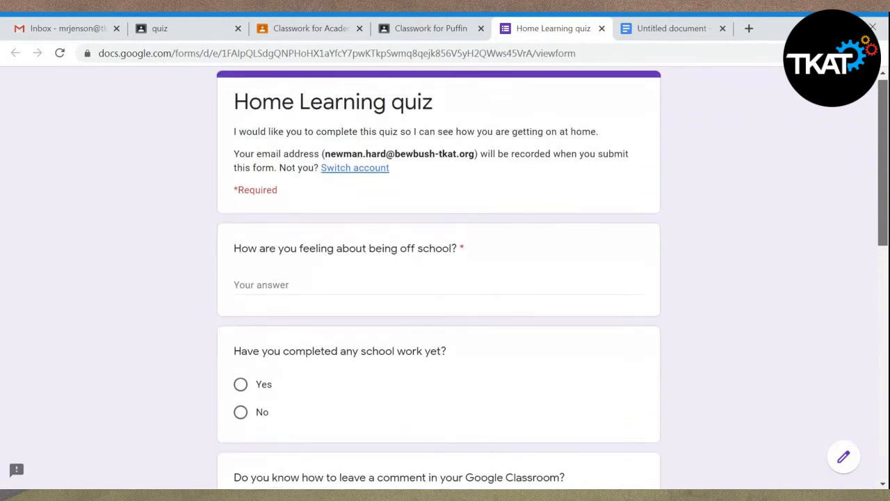
scroll(839, 181, "down", 2)
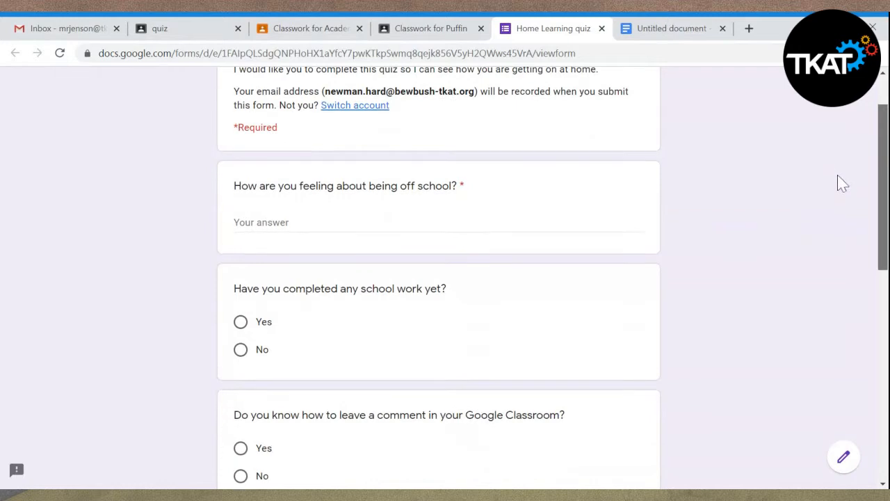
scroll(840, 206, "down", 2)
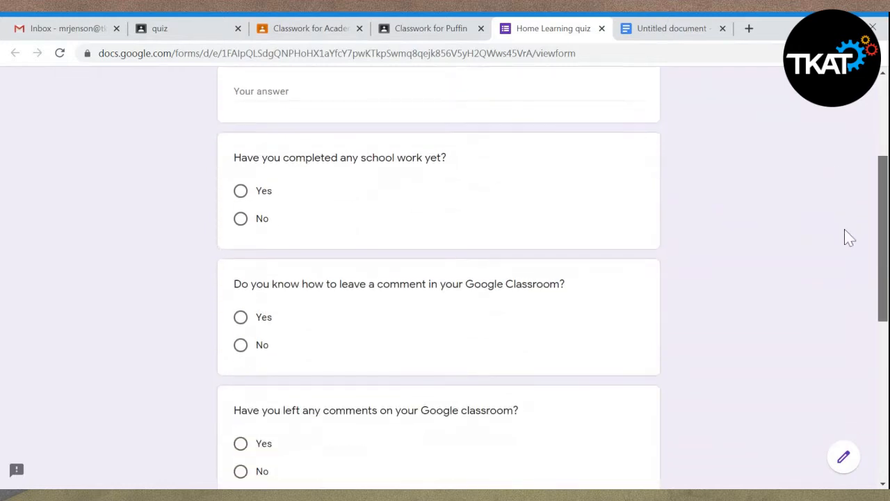
scroll(831, 185, "up", 2)
scroll(827, 170, "up", 1)
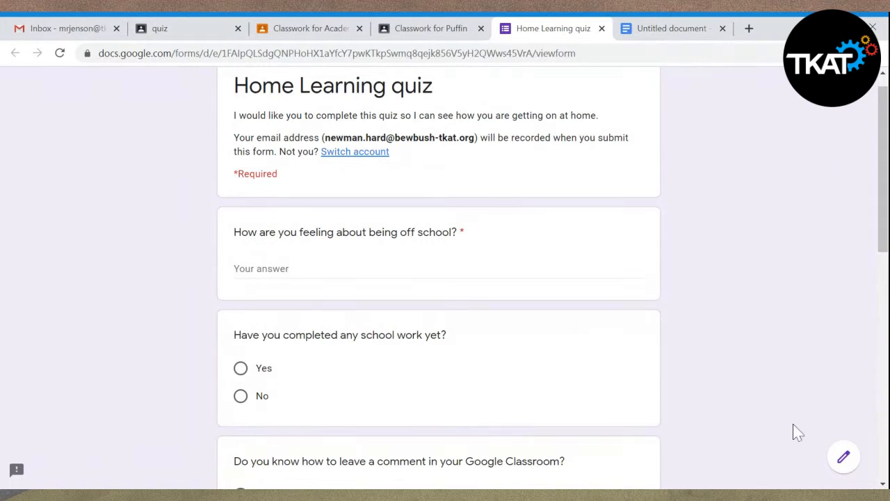
- Open the Home Learning quiz form for editing and look over its first questions
left_click(844, 459)
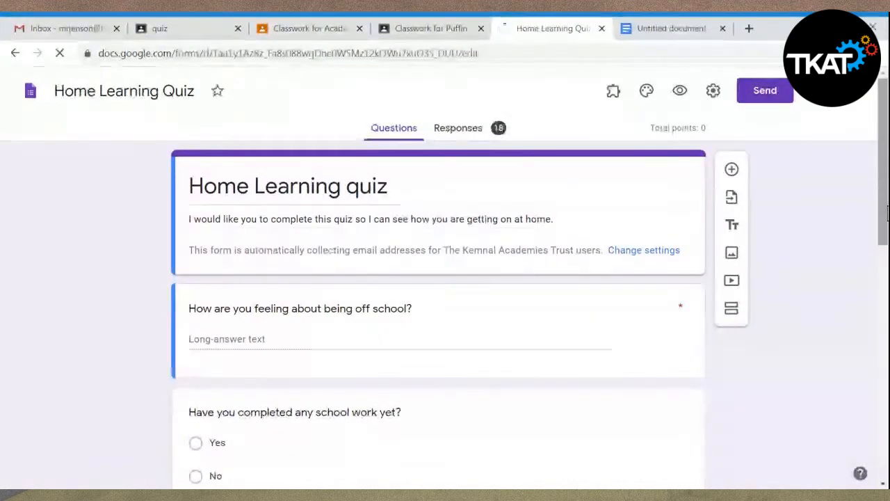
scroll(882, 233, "down", 2)
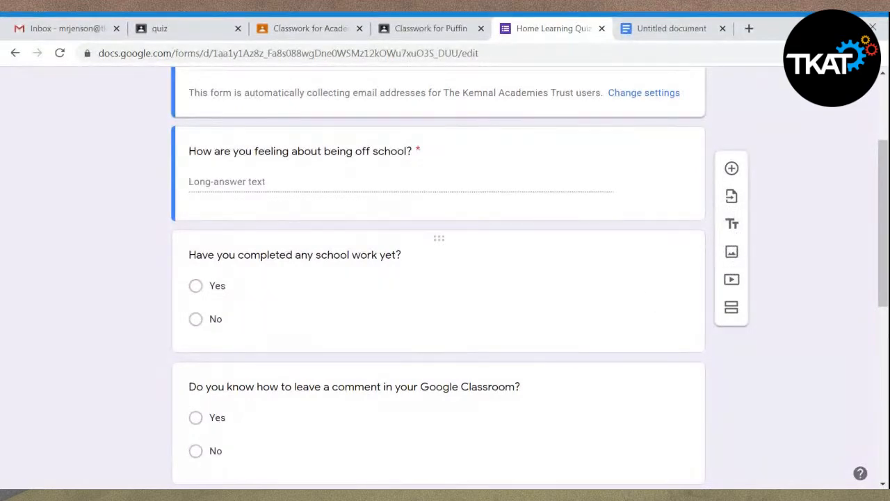
- Duplicate the "Have you completed any school work yet?" question, retitle the copy "test" and add an "Other" option to it
left_click(636, 320)
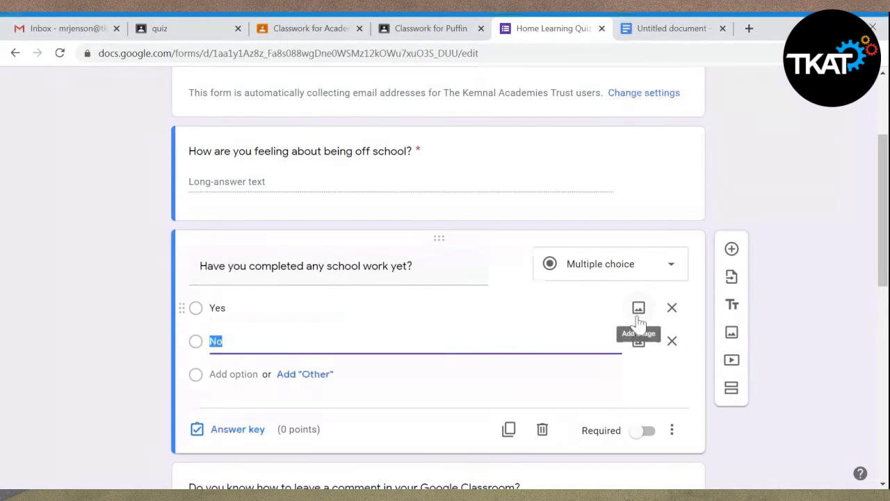
left_click(510, 430)
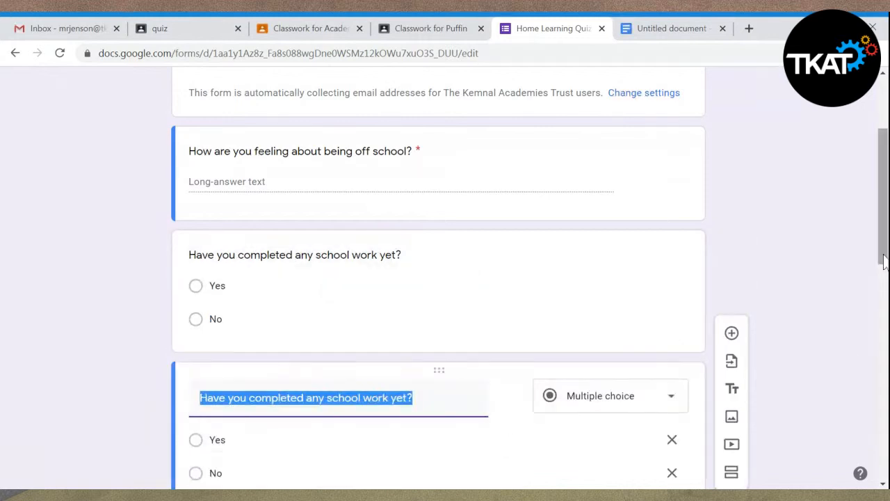
left_click_drag(882, 250, 885, 310)
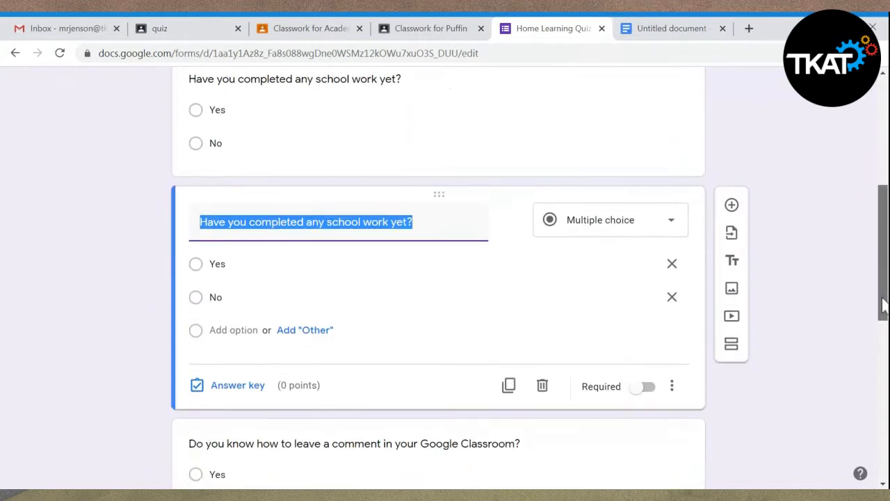
type("test")
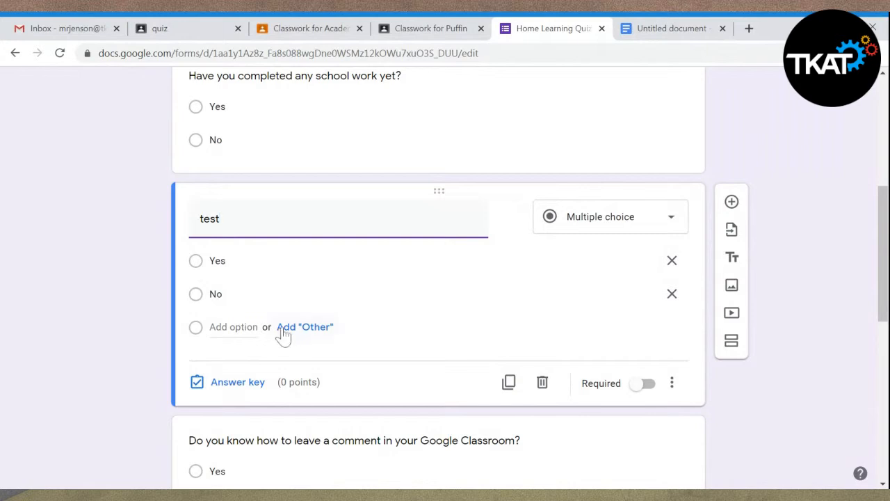
left_click(314, 328)
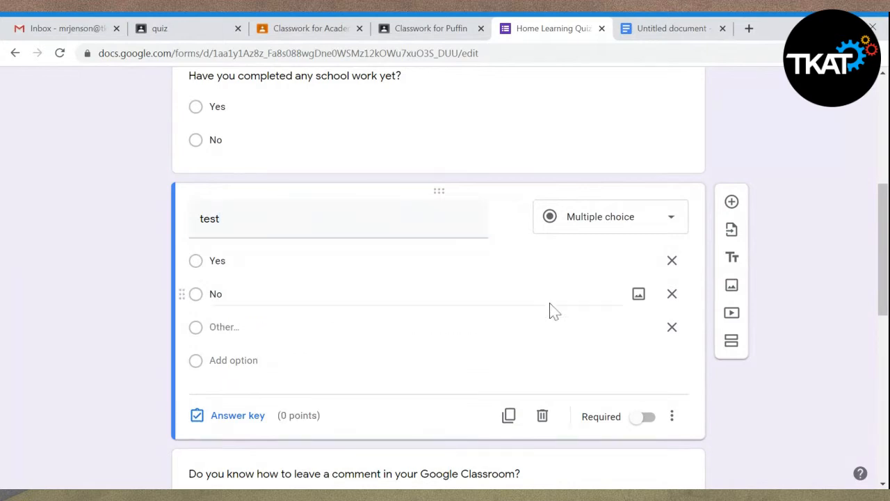
- Try the Checkboxes and Drop-down answer types on the "test" question, review the remaining types, and delete the question
left_click(679, 229)
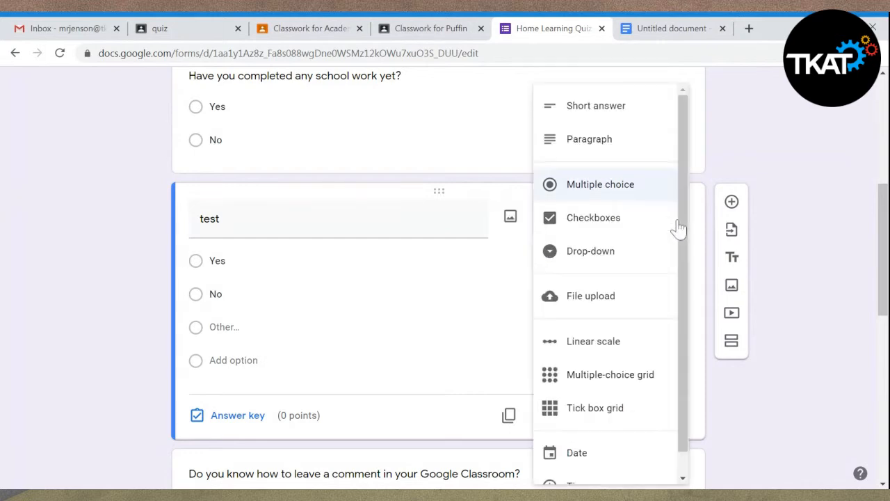
left_click(618, 229)
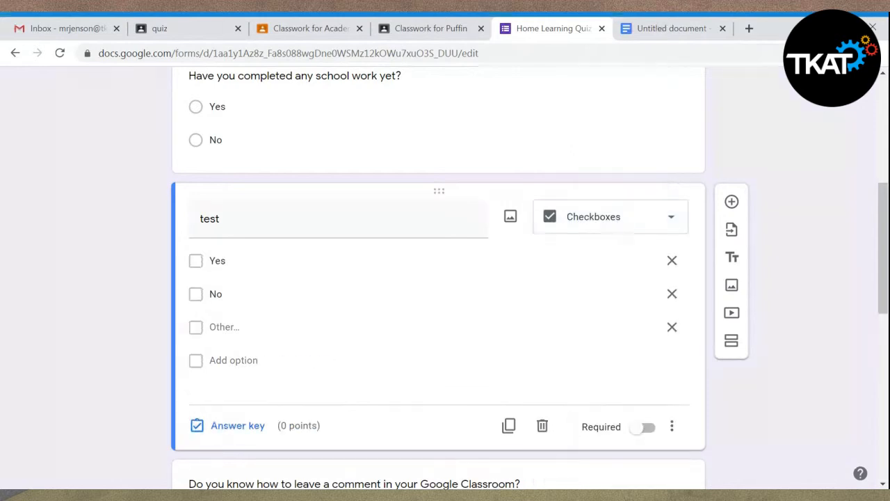
left_click(674, 221)
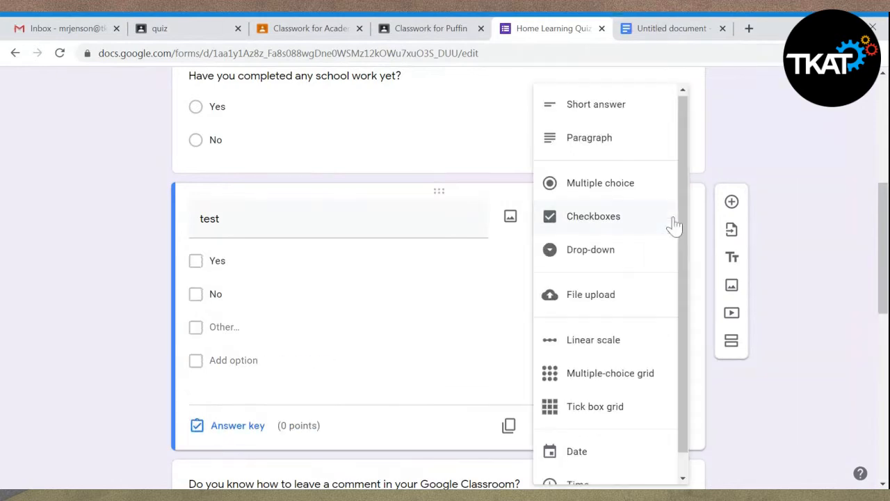
left_click(644, 252)
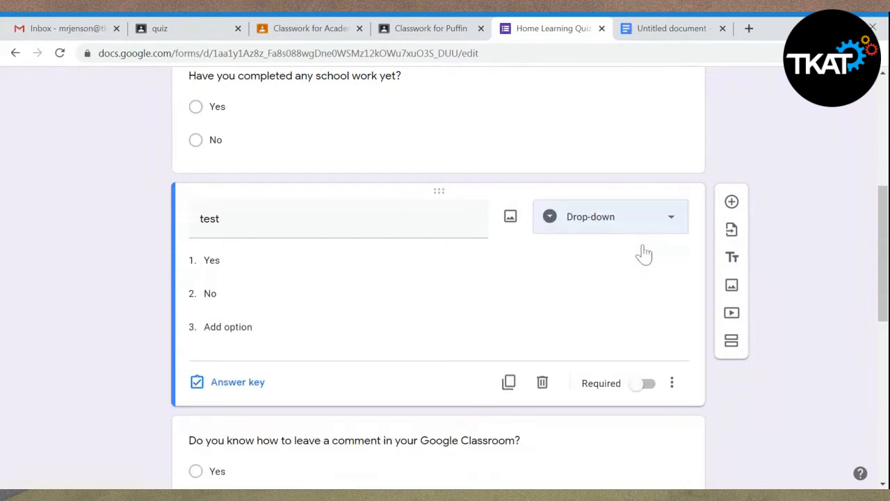
left_click(676, 221)
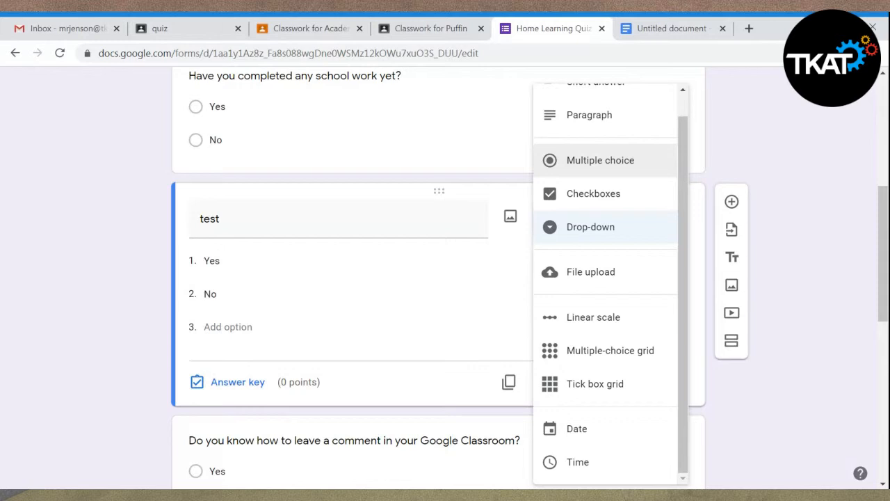
left_click(779, 100)
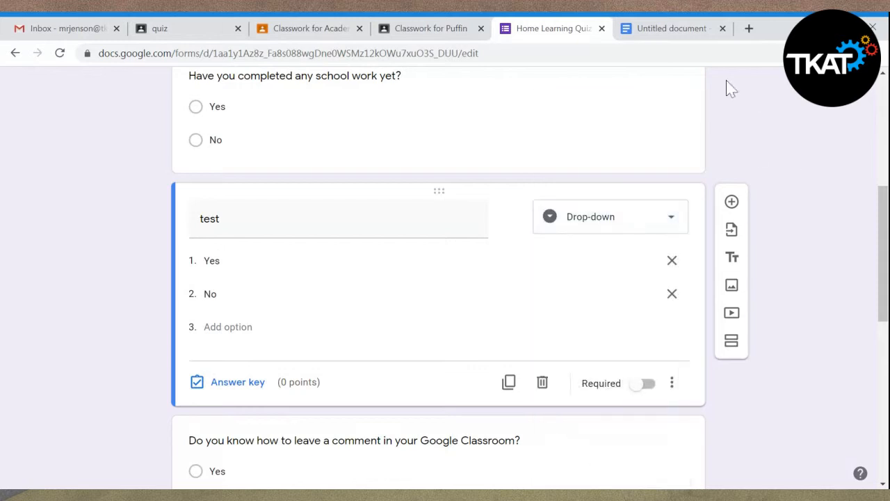
left_click(543, 381)
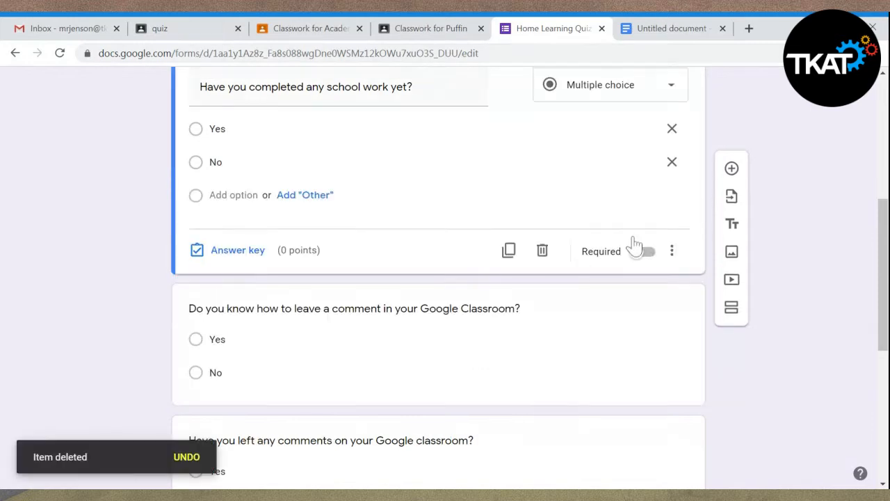
- Switch back to the Google Classroom quiz page and go to the TKAT Demo Classroom's stream
left_click(171, 35)
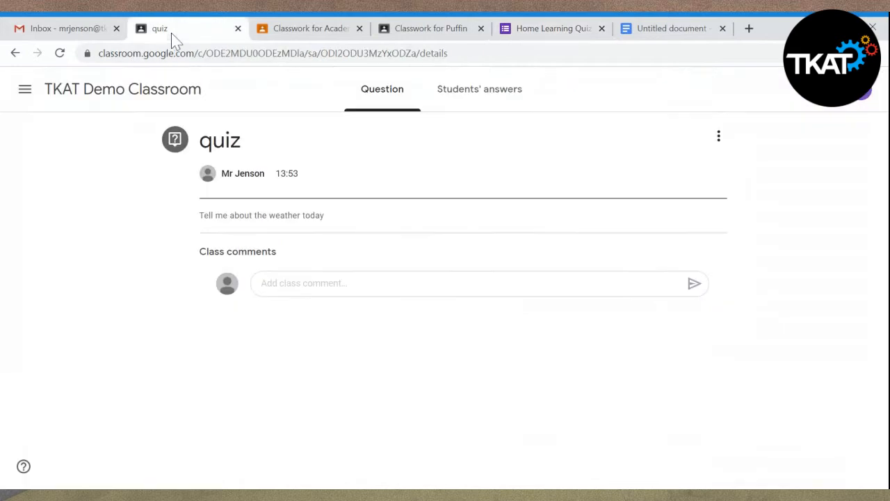
left_click(166, 98)
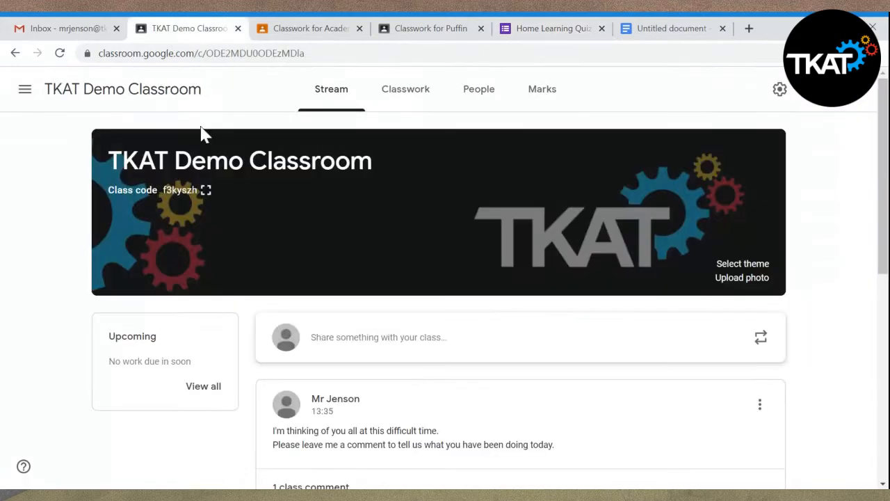